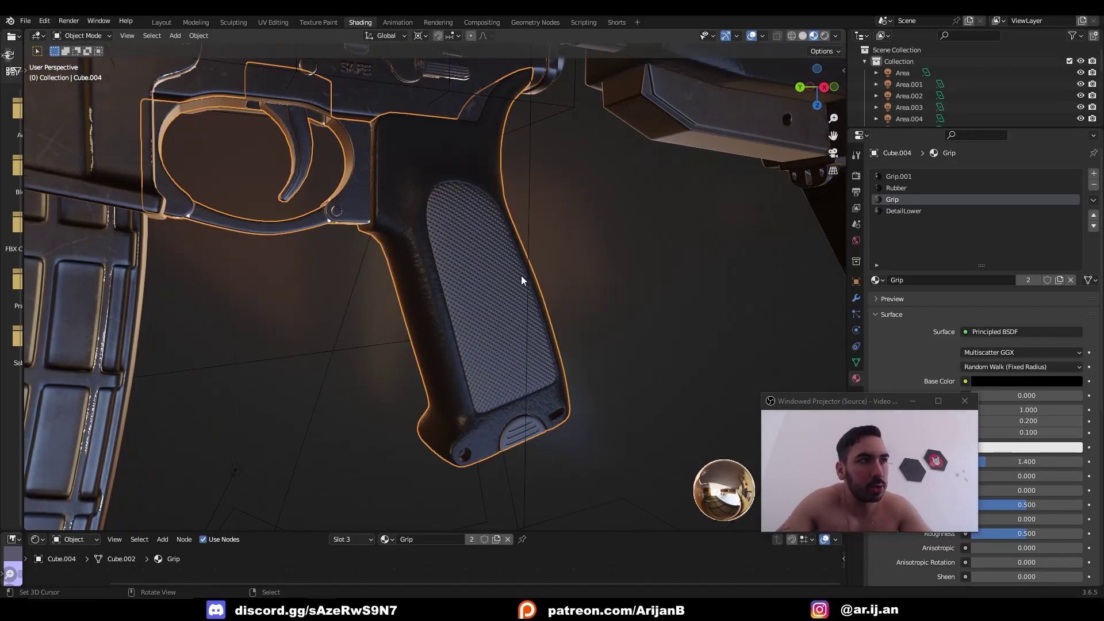
Step: Examine the patterned panel on the rifle's grip from several angles
mouse_move(519, 298)
middle_down()
mouse_move(586, 314)
mouse_move(564, 292)
mouse_move(497, 286)
mouse_move(534, 347)
mouse_move(568, 360)
mouse_move(576, 381)
mouse_move(553, 396)
mouse_move(493, 315)
mouse_move(473, 340)
mouse_move(512, 315)
middle_up()
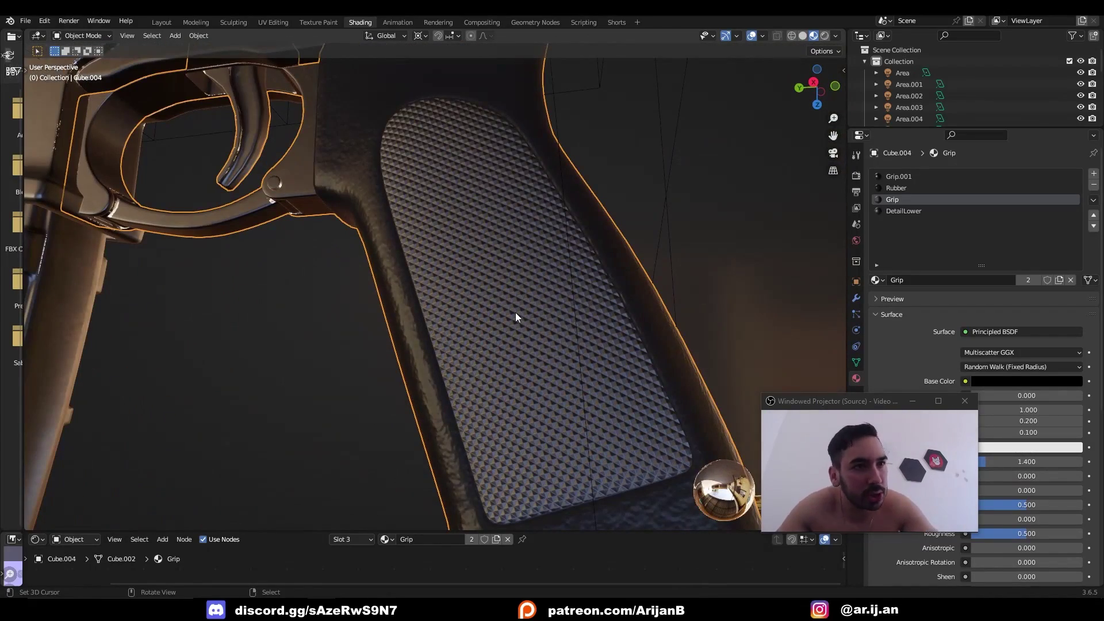
key(Tab)
middle_drag(515, 312, 593, 366)
key(Tab)
scroll(596, 371, up, 2)
middle_drag(623, 412, 521, 332)
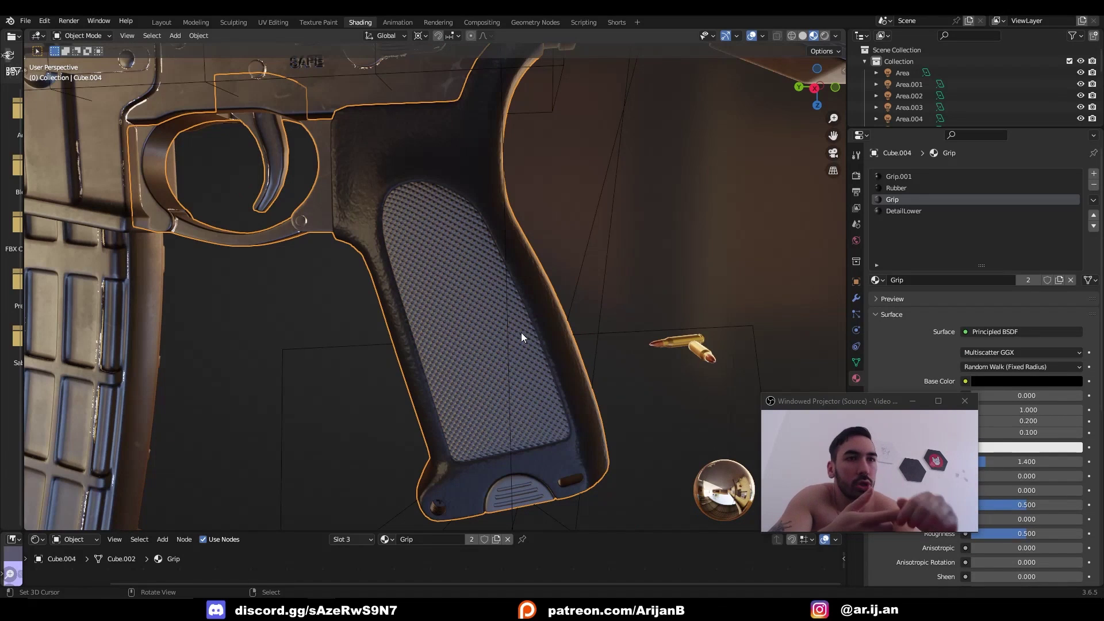
middle_drag(521, 332, 425, 263)
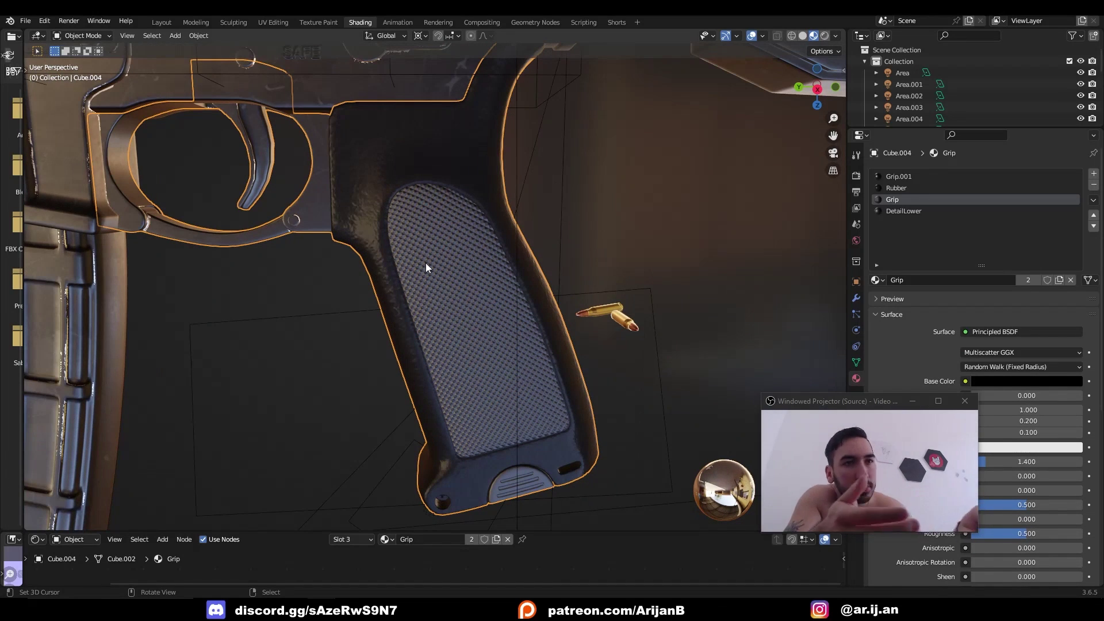
Step: Add a mesh plane and move it to an empty area away from the rifle
key(Home)
key(shift+a)
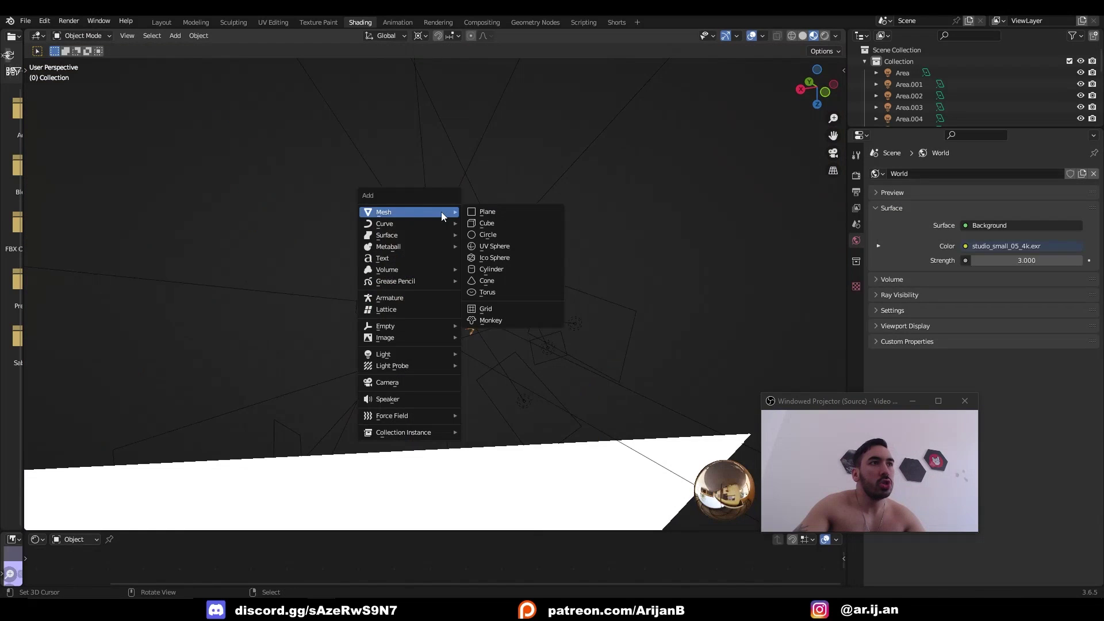
click(478, 213)
key(g)
click(246, 113)
shift+middle_drag(236, 160, 529, 273)
key(KP_Decimal)
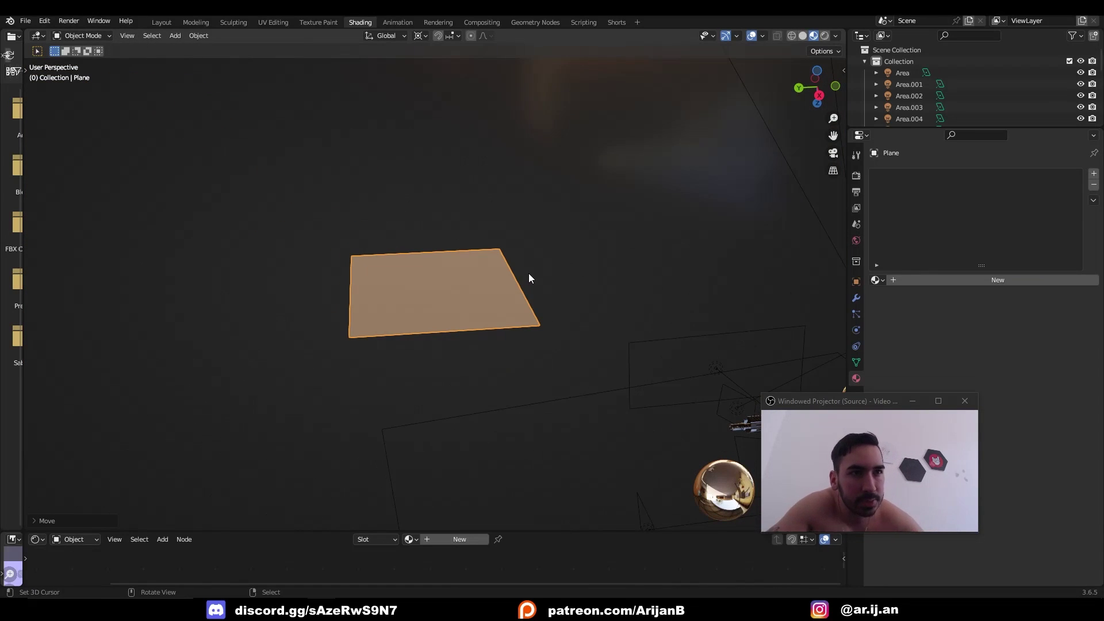
Step: Subdivide the plane once and cut diagonal edges between its side midpoints to form a diamond
key(Tab)
key(w)
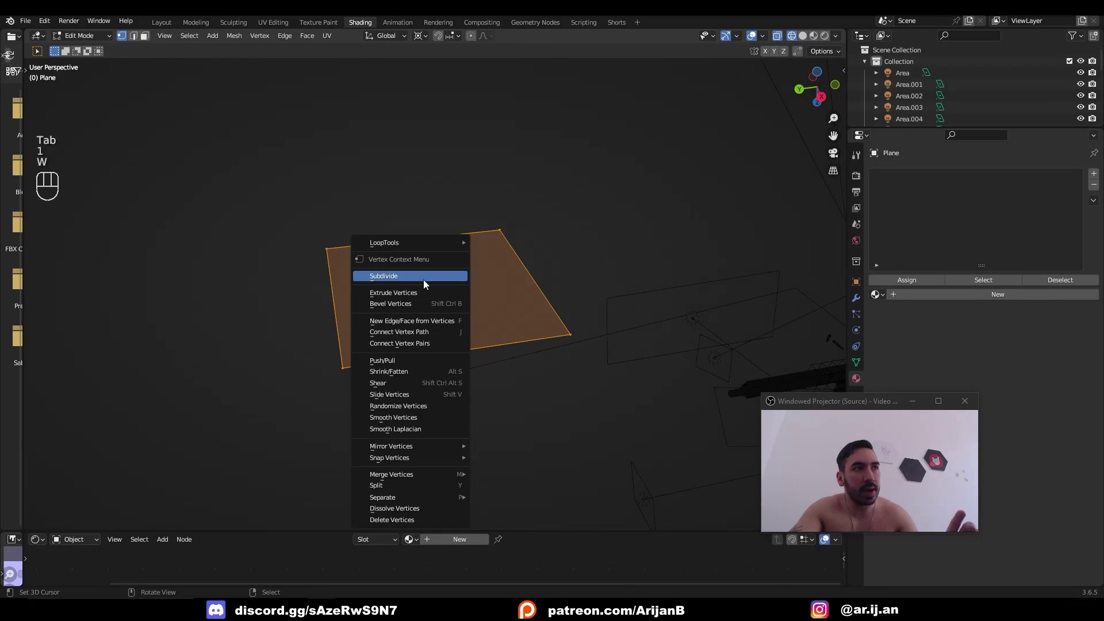
click(424, 278)
middle_drag(424, 280, 336, 283)
key(k)
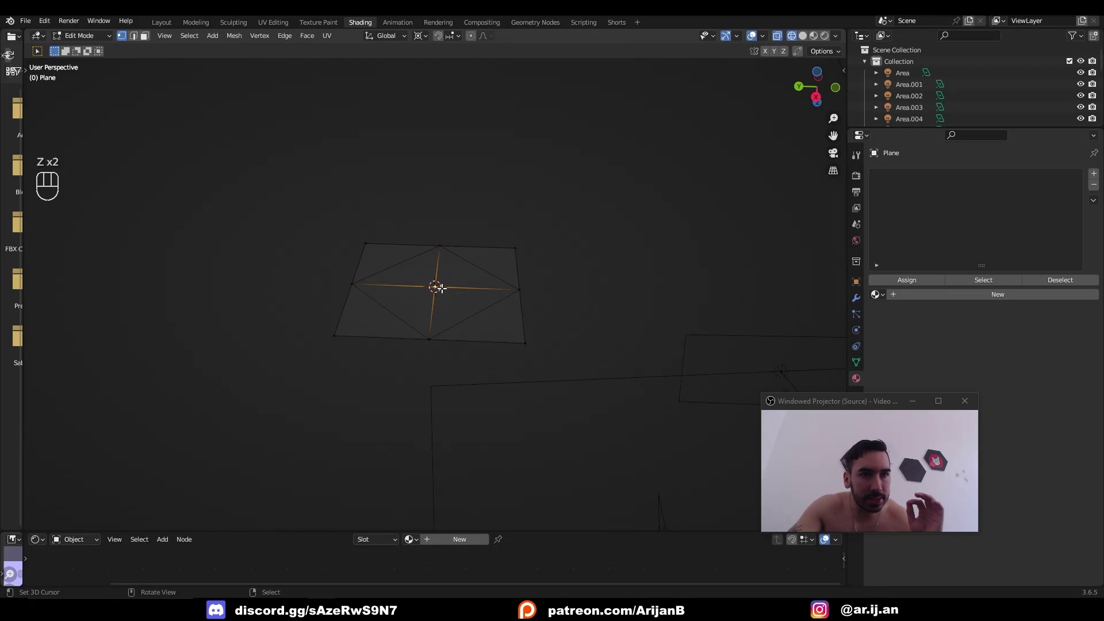
Step: Select the plane's centre and corner vertices and move them along Z to shape a raised pyramid tile
shift+click(362, 244)
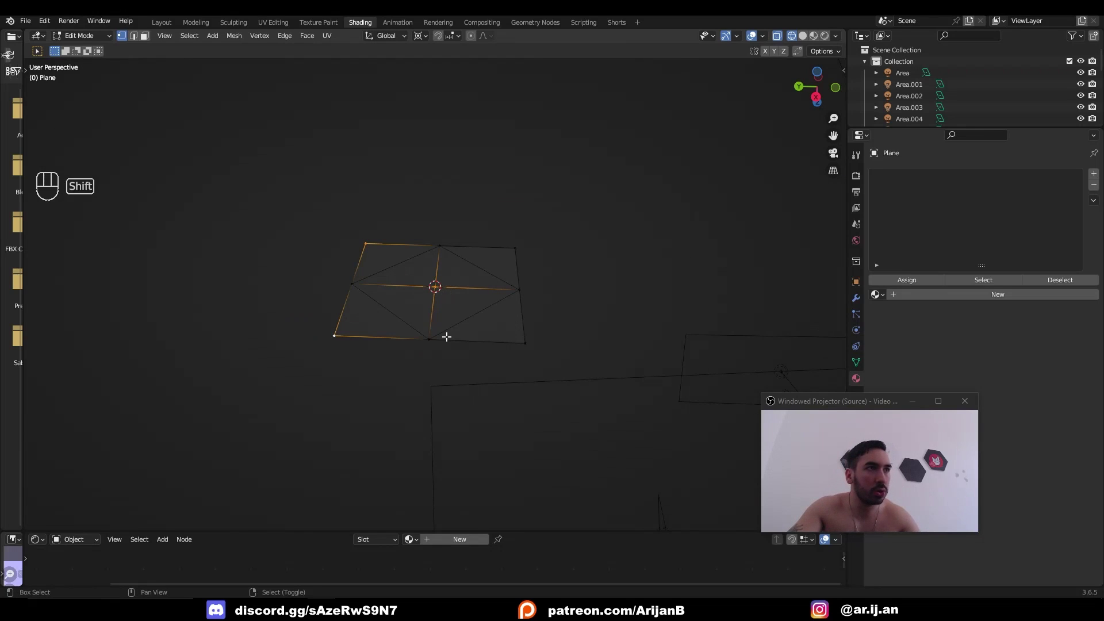
middle_drag(522, 228, 454, 316)
key(g)
key(z)
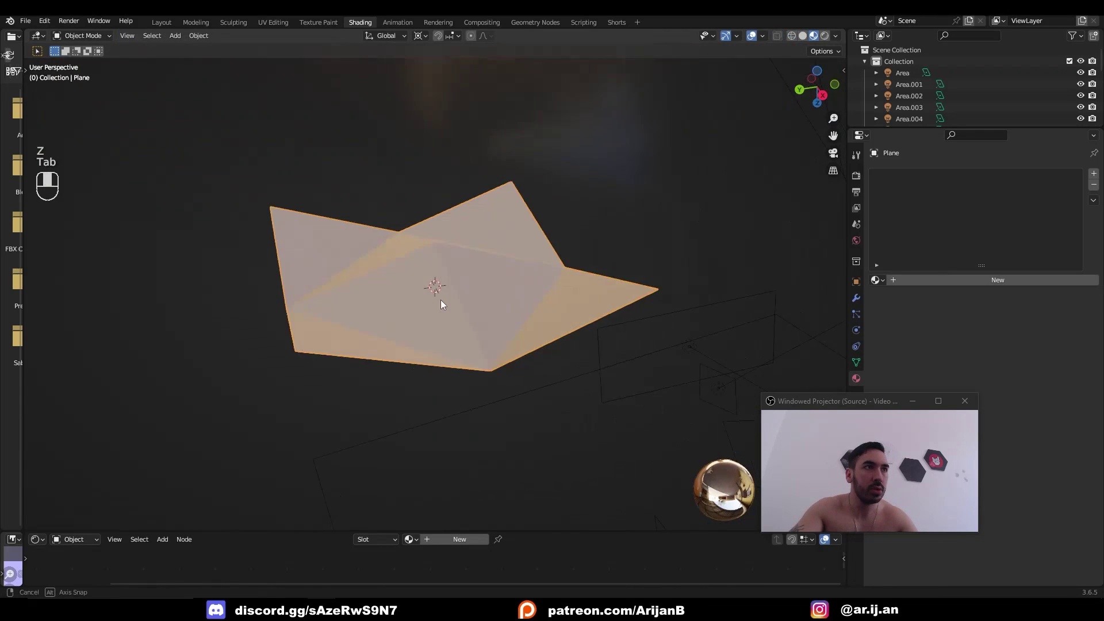
Step: Repeat the tile in a row along X with an Array modifier of count 22 and apply it
middle_drag(440, 300, 306, 291)
click(856, 298)
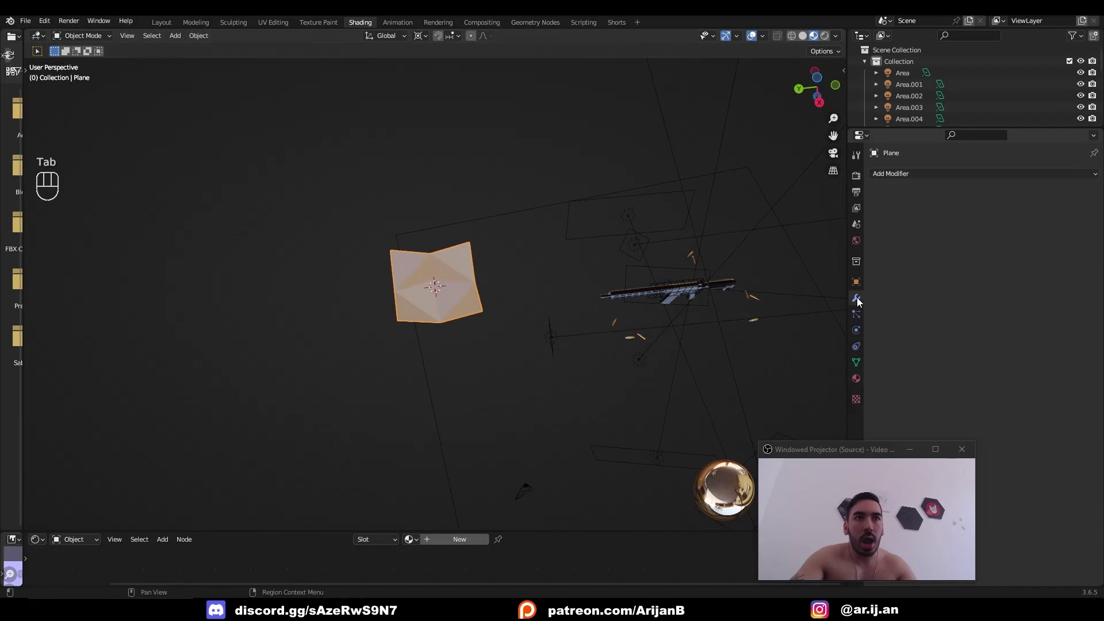
click(912, 176)
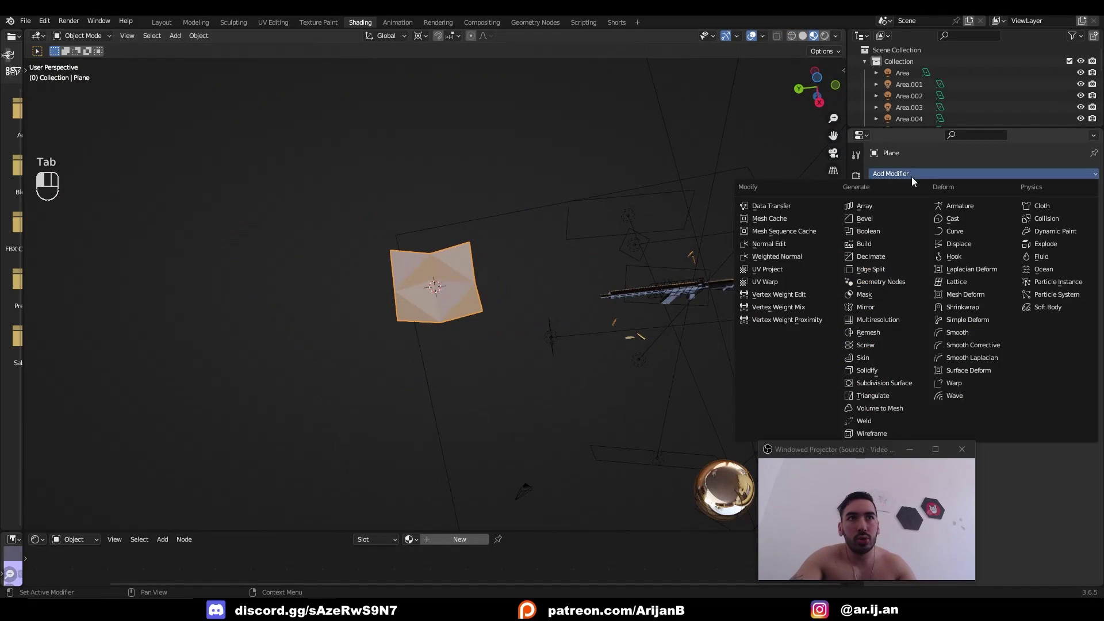
click(885, 205)
scroll(642, 339, down, 2)
middle_drag(642, 339, 461, 338)
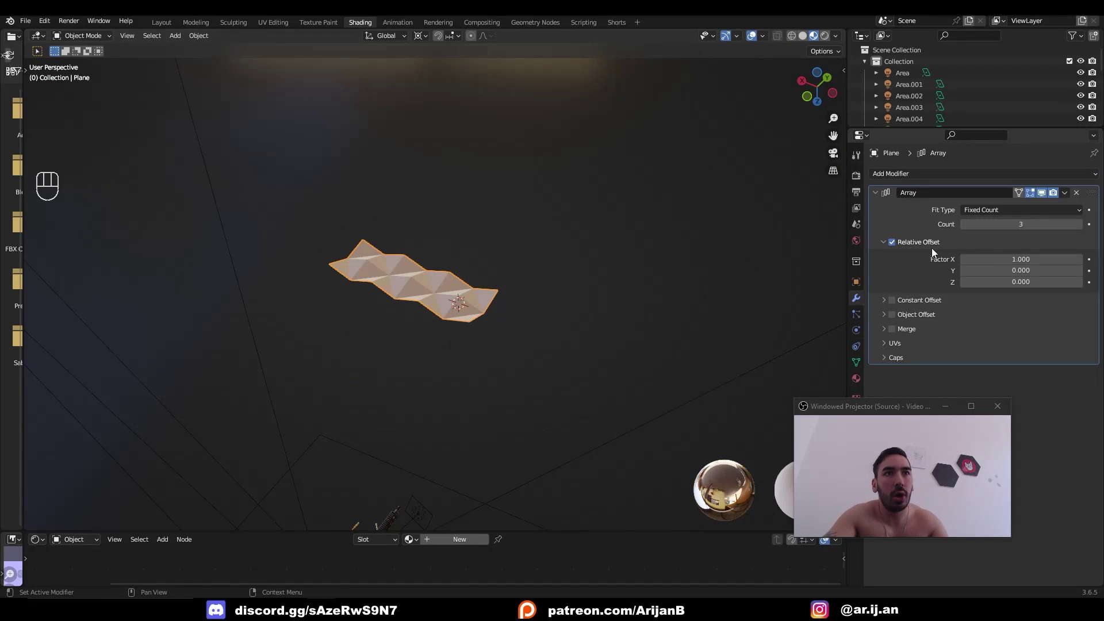
drag(1020, 224, 1087, 225)
scroll(587, 311, down, 3)
shift+middle_drag(405, 246, 554, 339)
scroll(555, 339, up, 2)
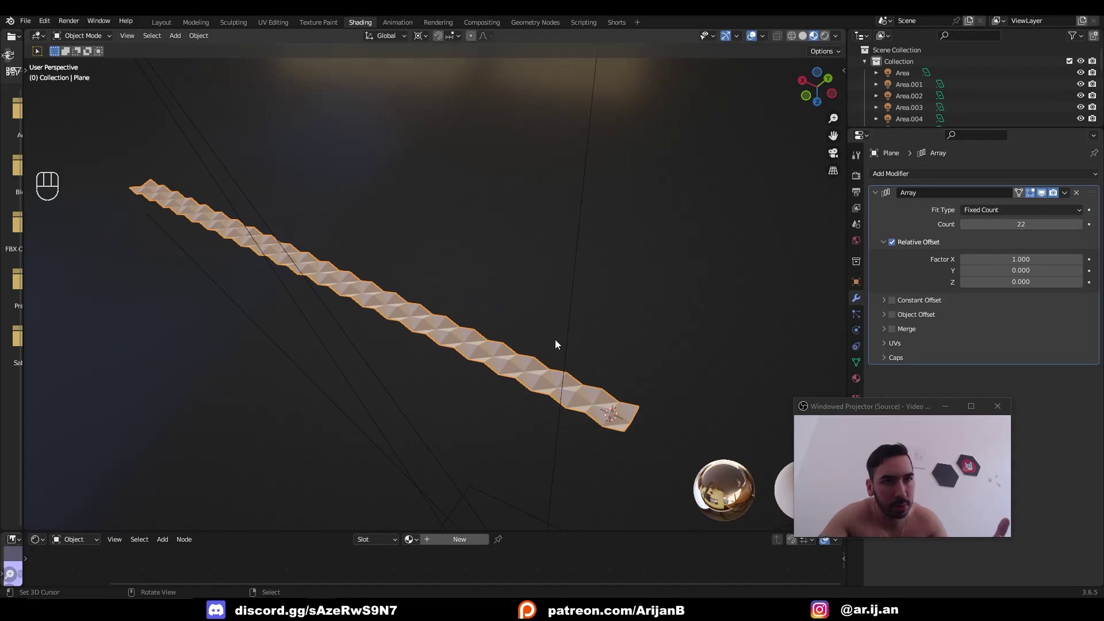
key(ctrl+a)
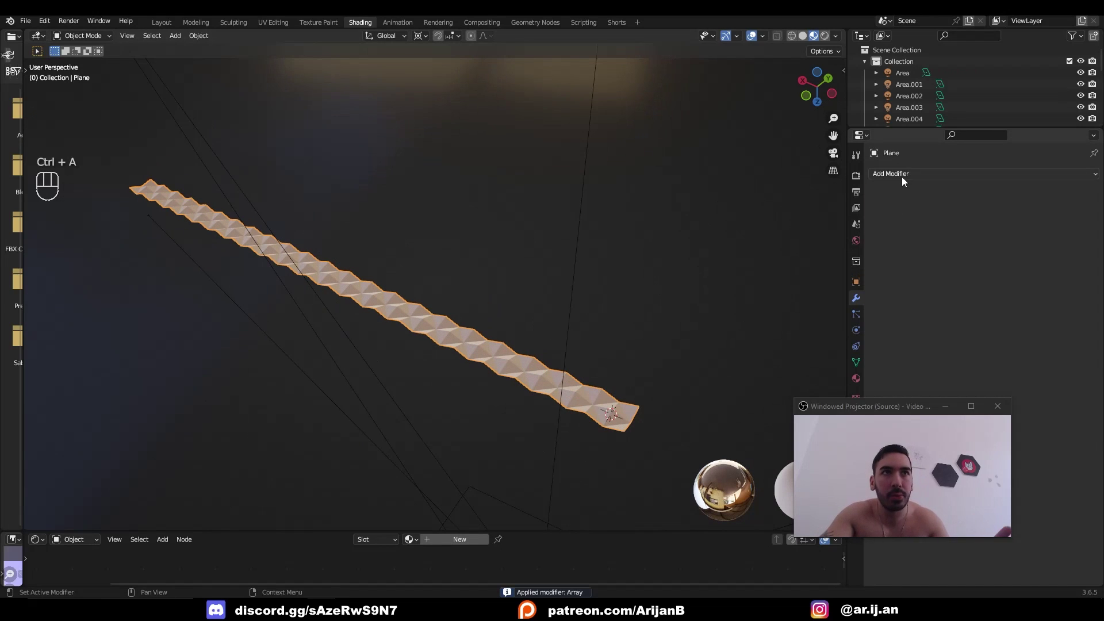
Step: Add a second Array modifier to the row with a relative offset of 0 in X and 1 in Y
click(902, 176)
click(895, 205)
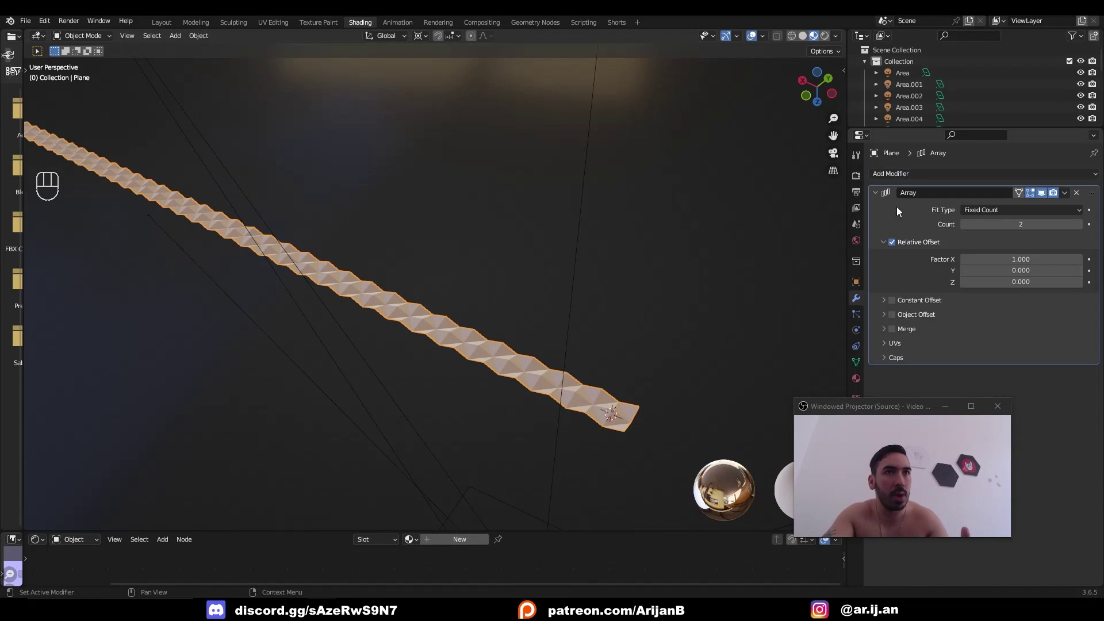
click(1006, 259)
text(0)
key(Tab)
text(1)
key(Return)
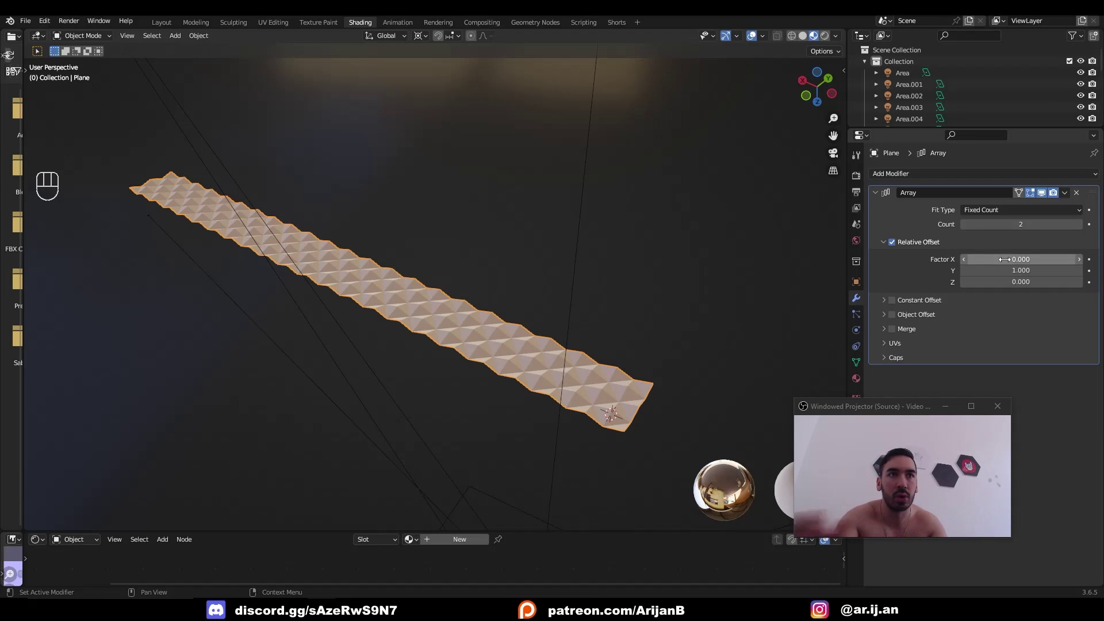
Step: Set the second array's count to 20 and apply the modifier
middle_drag(580, 380, 585, 384)
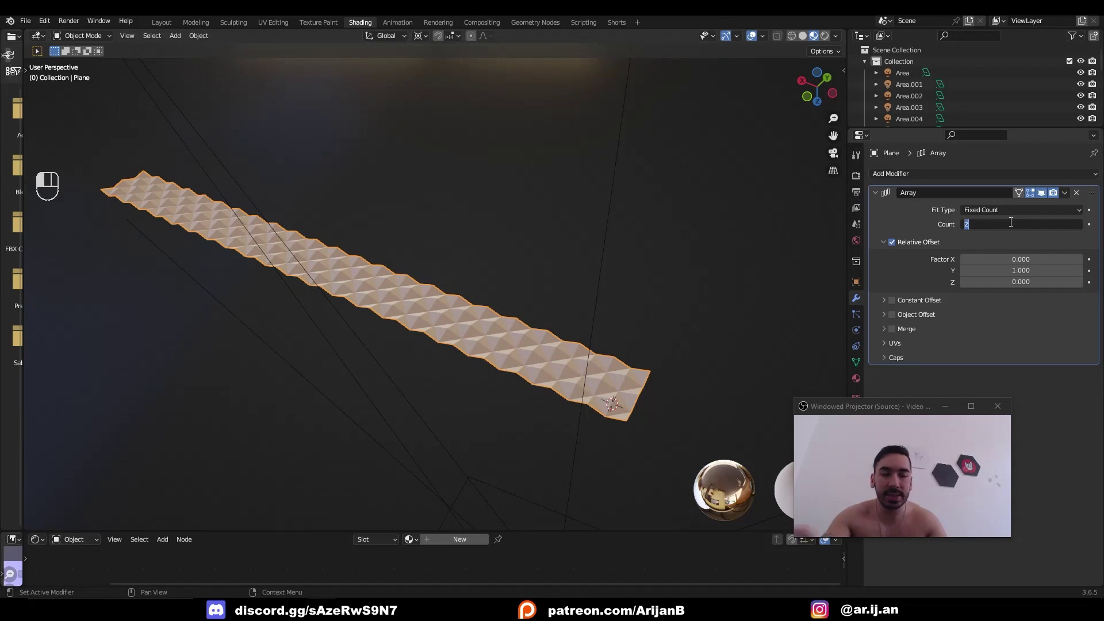
key(Return)
middle_drag(344, 164, 508, 279)
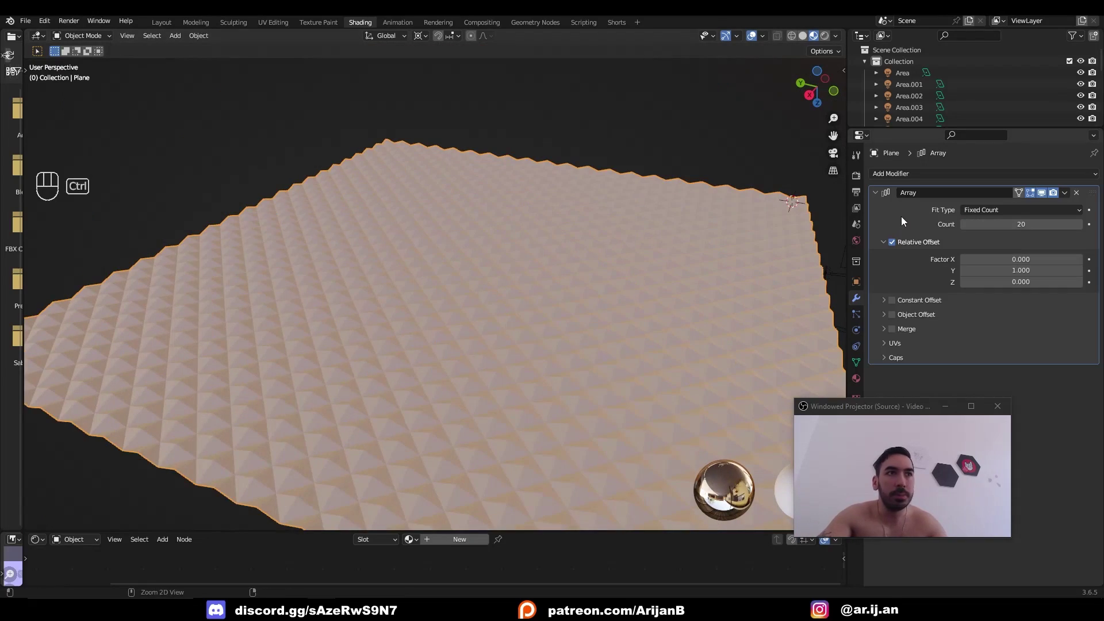
key(ctrl+a)
Step: Merge all overlapping vertices of the tiled mesh by distance
middle_drag(621, 276, 473, 288)
key(Tab)
scroll(473, 291, up, 6)
key(a)
key(a)
key(a)
click(234, 36)
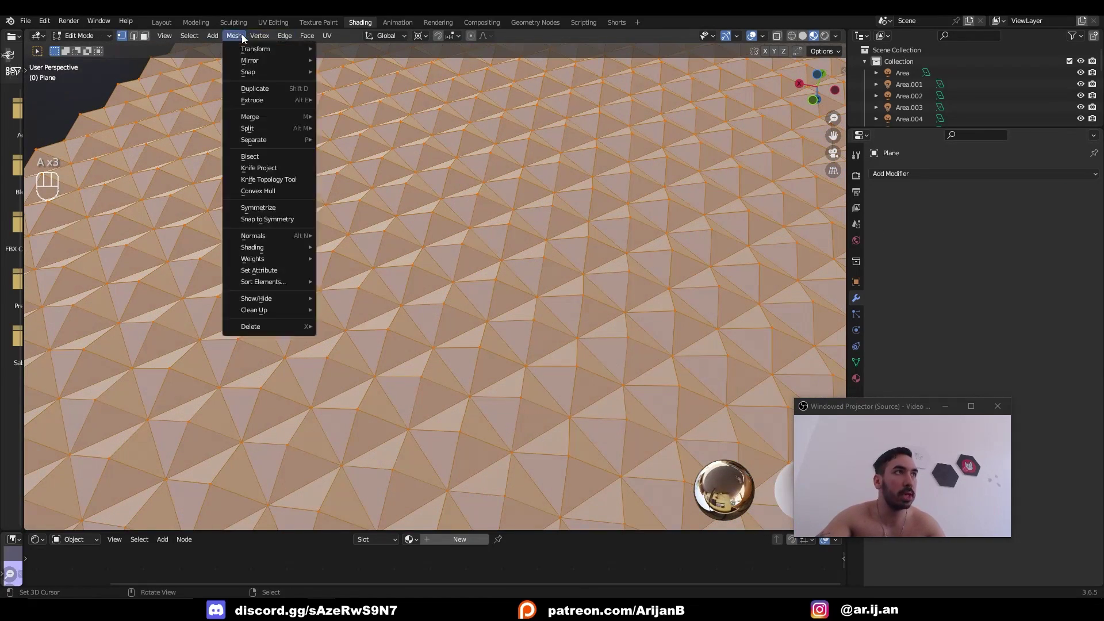
mouse_move(271, 117)
click(352, 158)
middle_drag(351, 158, 341, 297)
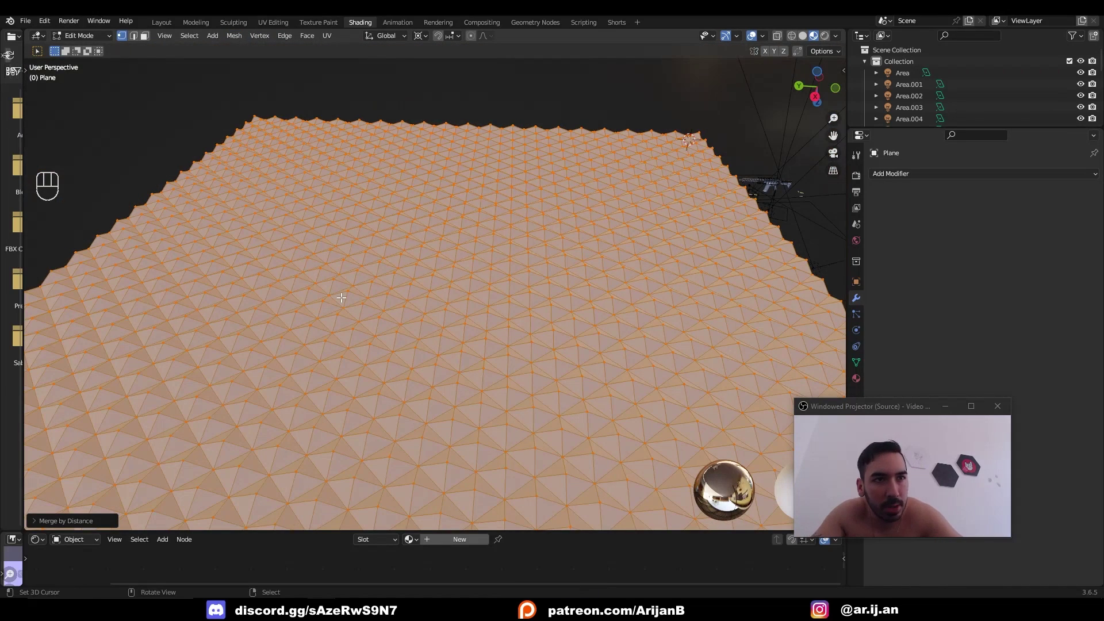
Step: Bevel all edges of the tiled mesh by about 0.066 m with 2 segments and a shape of 1.000
key(a)
key(a)
key(a)
key(a)
key(a)
key(a)
middle_drag(341, 298, 428, 329)
scroll(362, 289, up, 4)
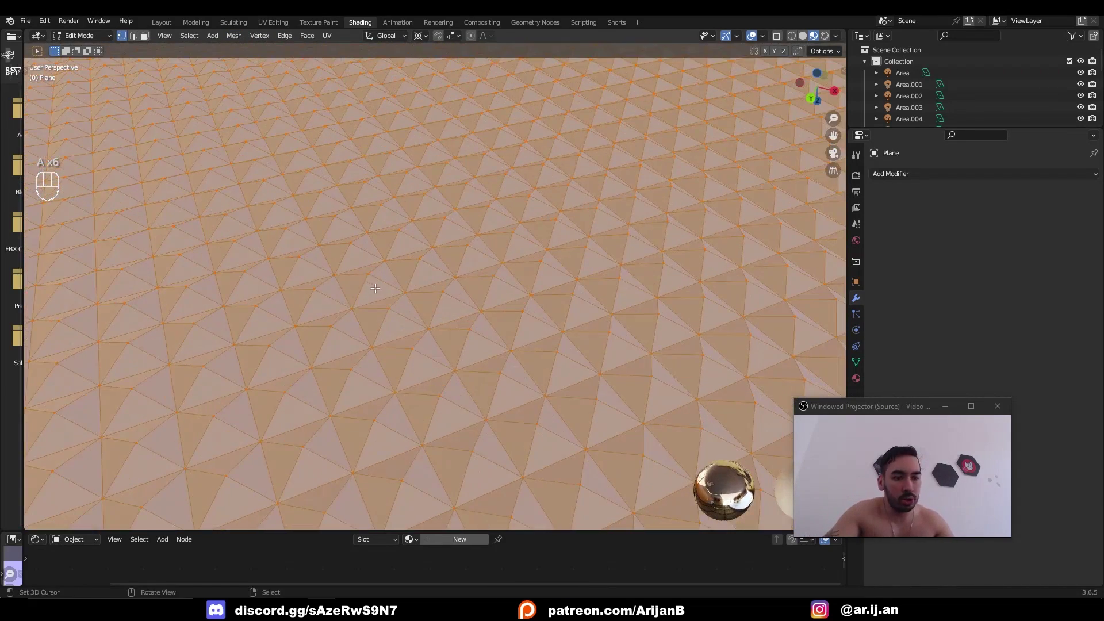
key(ctrl+b)
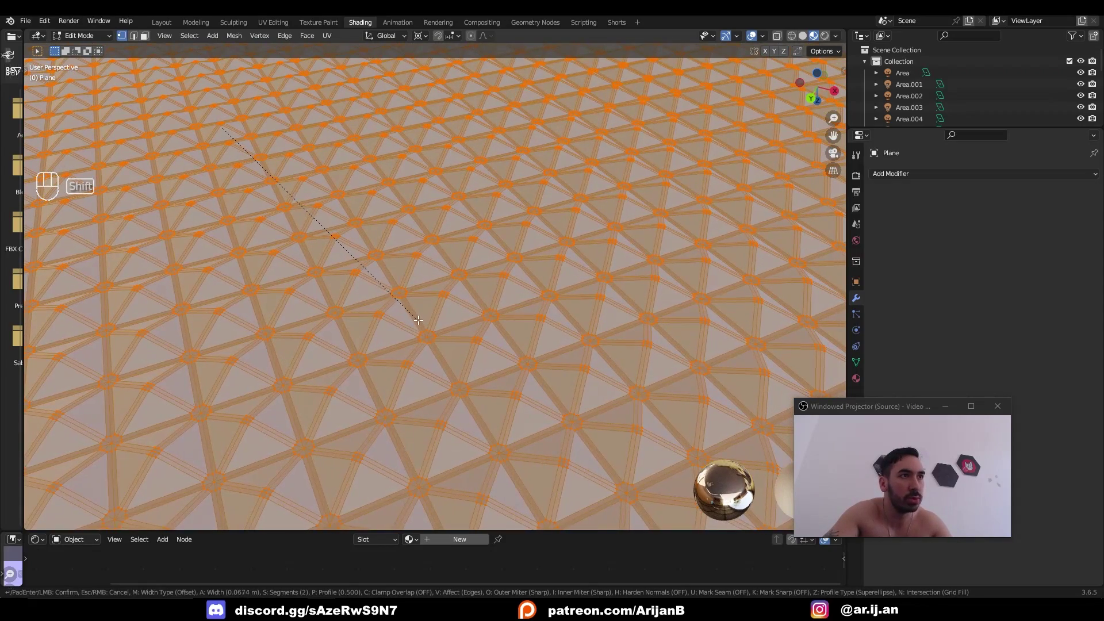
click(418, 320)
middle_drag(418, 319, 335, 306)
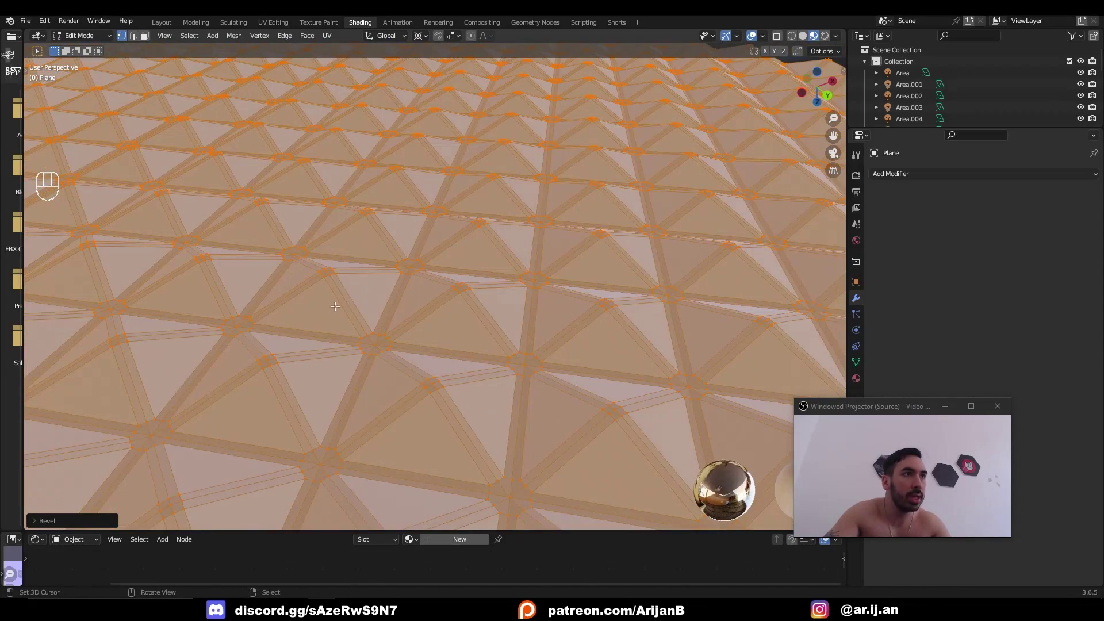
click(47, 521)
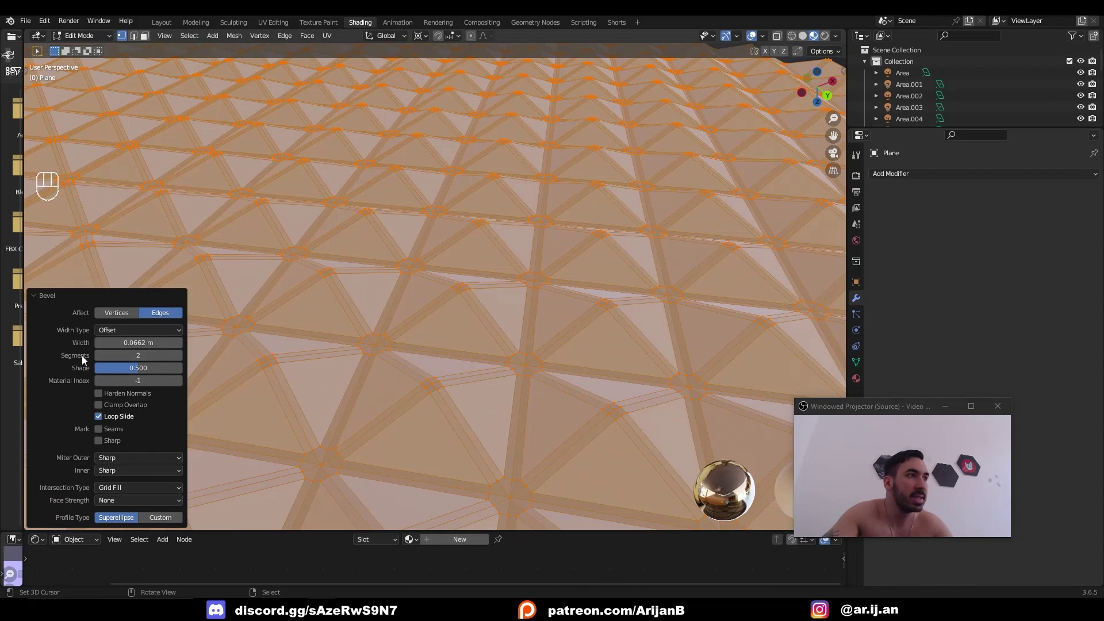
drag(133, 371, 183, 372)
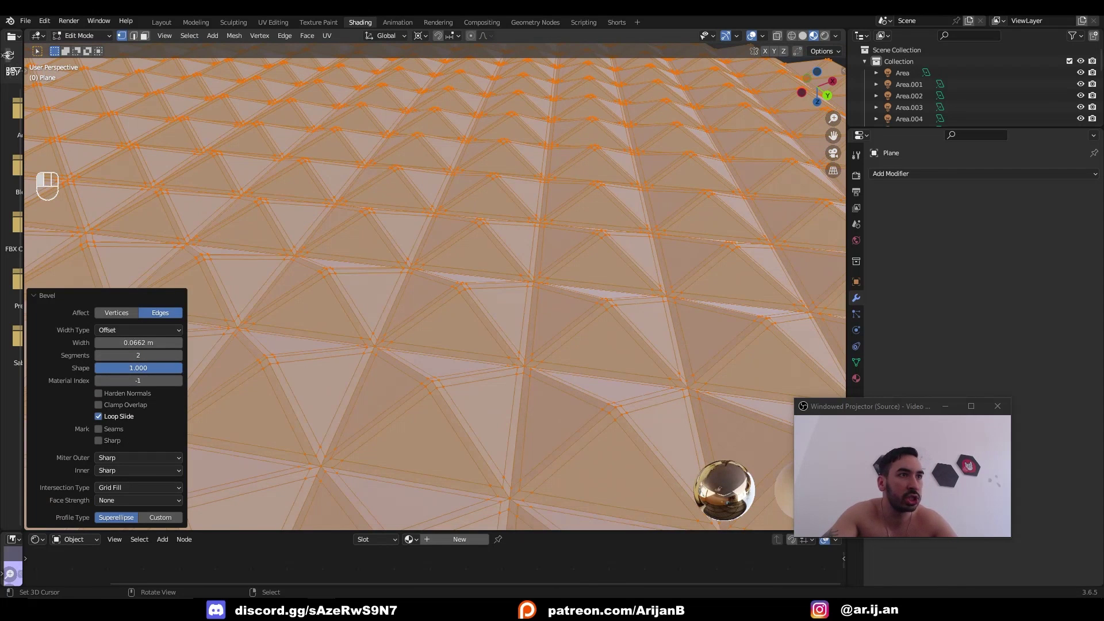
Step: Apply smooth shading to the beveled pattern object in Object Mode
key(Tab)
click(199, 36)
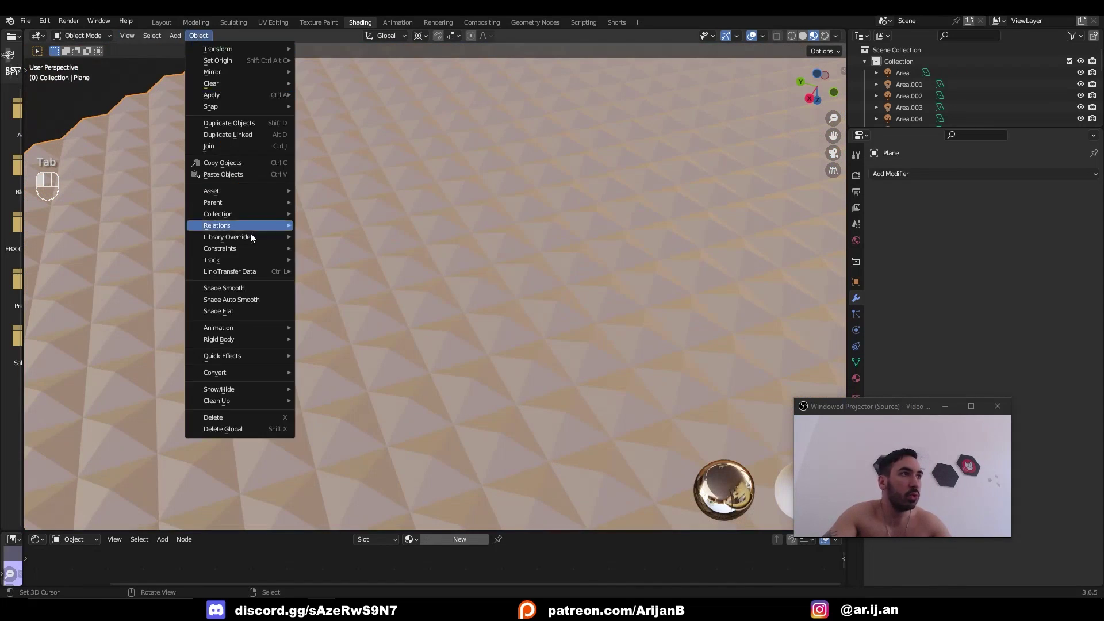
click(250, 287)
mouse_move(249, 287)
middle_down()
mouse_move(454, 343)
mouse_move(591, 303)
mouse_move(451, 337)
mouse_move(527, 254)
middle_up()
key(Tab)
key(Tab)
Step: From the top view, select a vertex at a grid crossing without diagonals near the pattern's middle and snap the 3D cursor to it
key(KP_7)
scroll(550, 302, up, 8)
key(Tab)
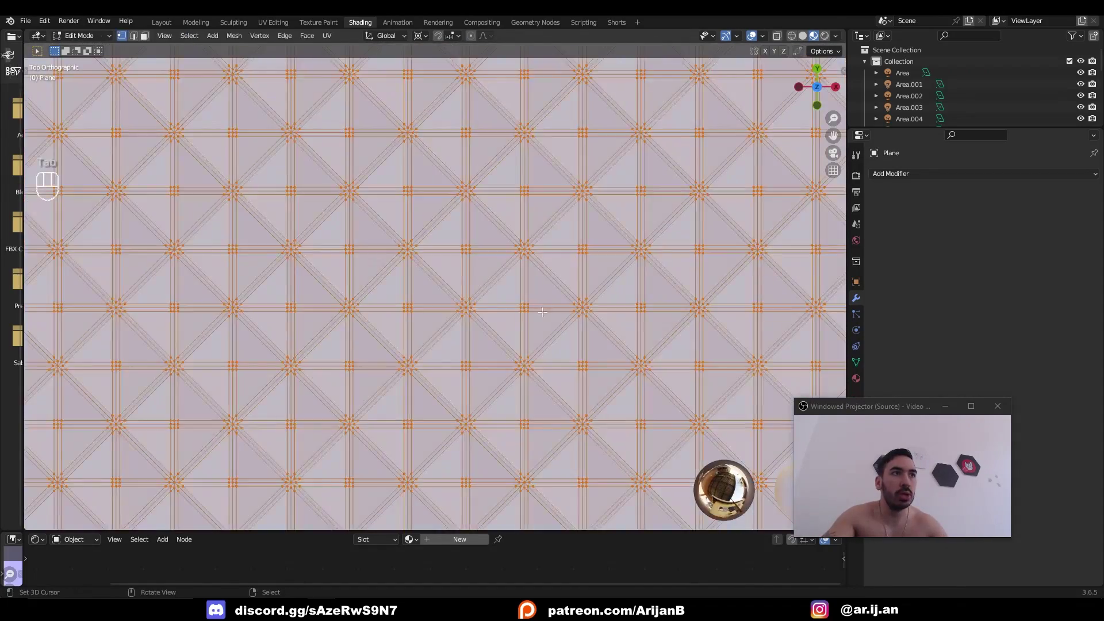
click(527, 309)
scroll(494, 307, up, 7)
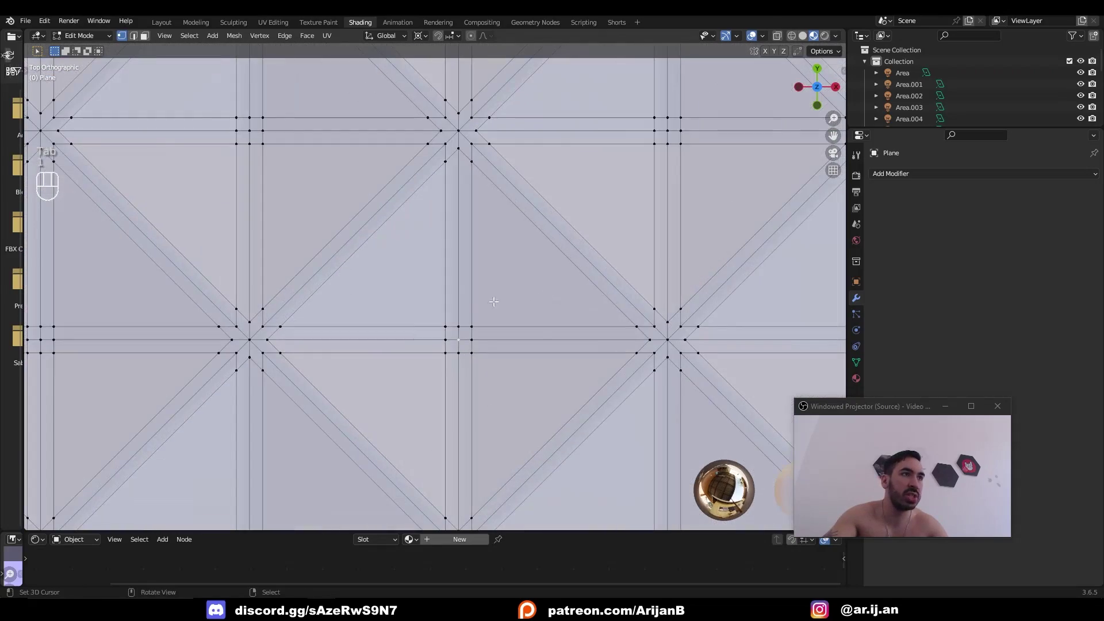
scroll(457, 345, down, 15)
key(z)
key(z)
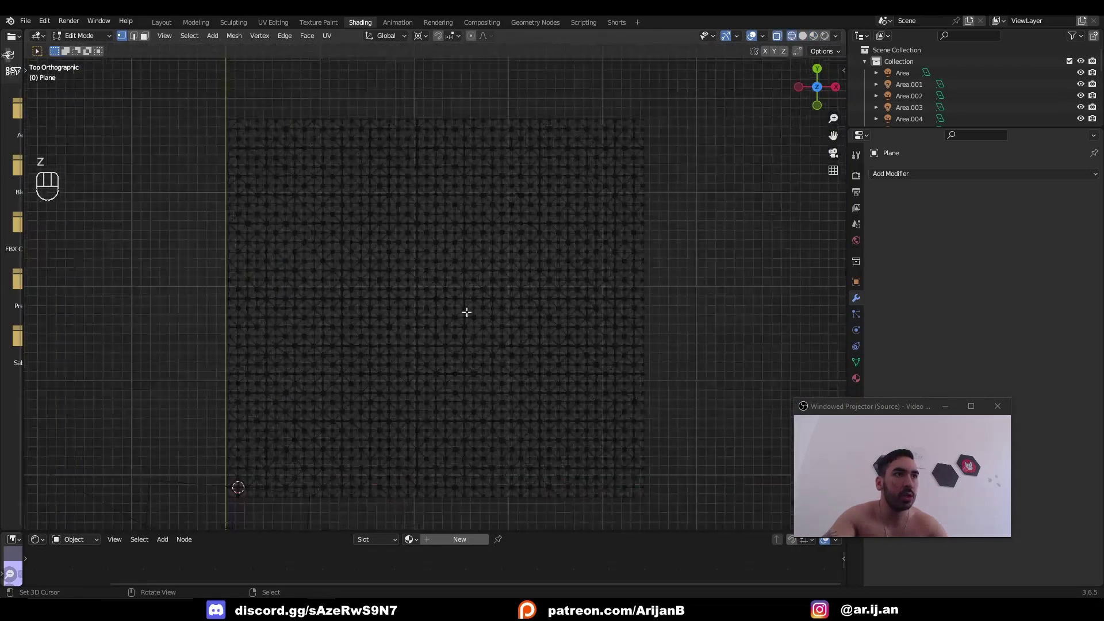
scroll(442, 274, up, 4)
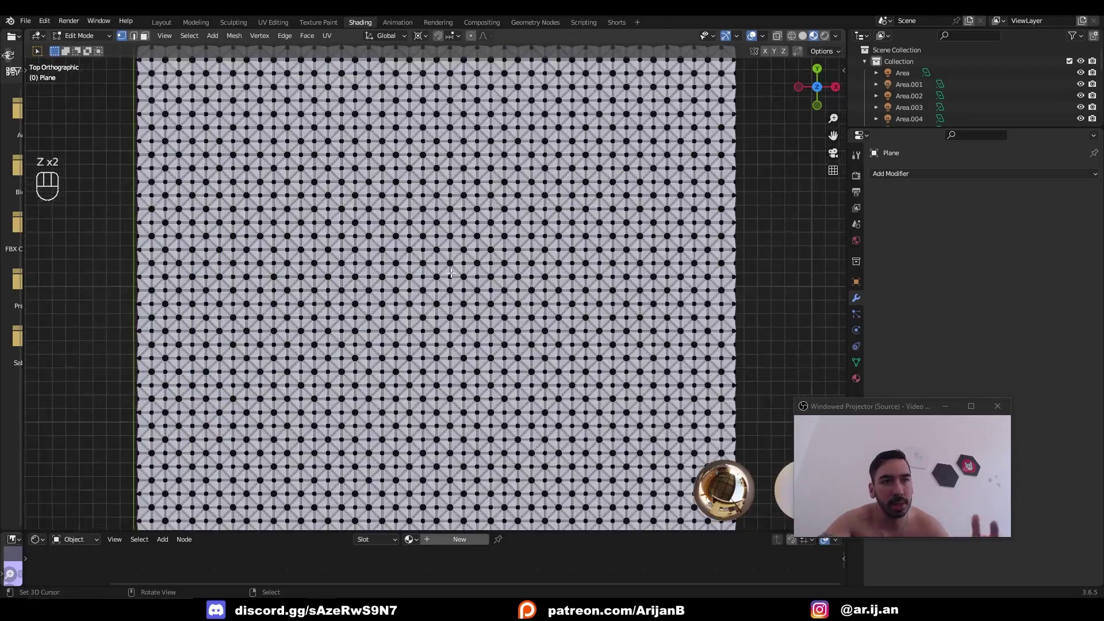
scroll(443, 274, up, 3)
key(z)
key(shift+s)
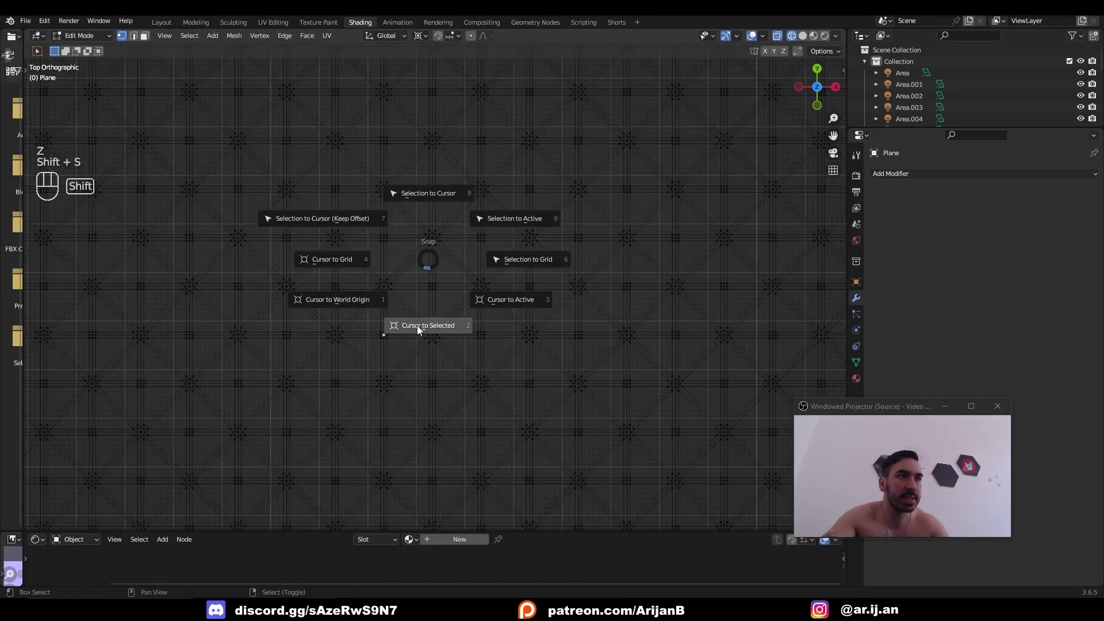
click(419, 326)
Step: Add a 2 m mesh plane at the 3D cursor over the pattern in Object Mode
key(Tab)
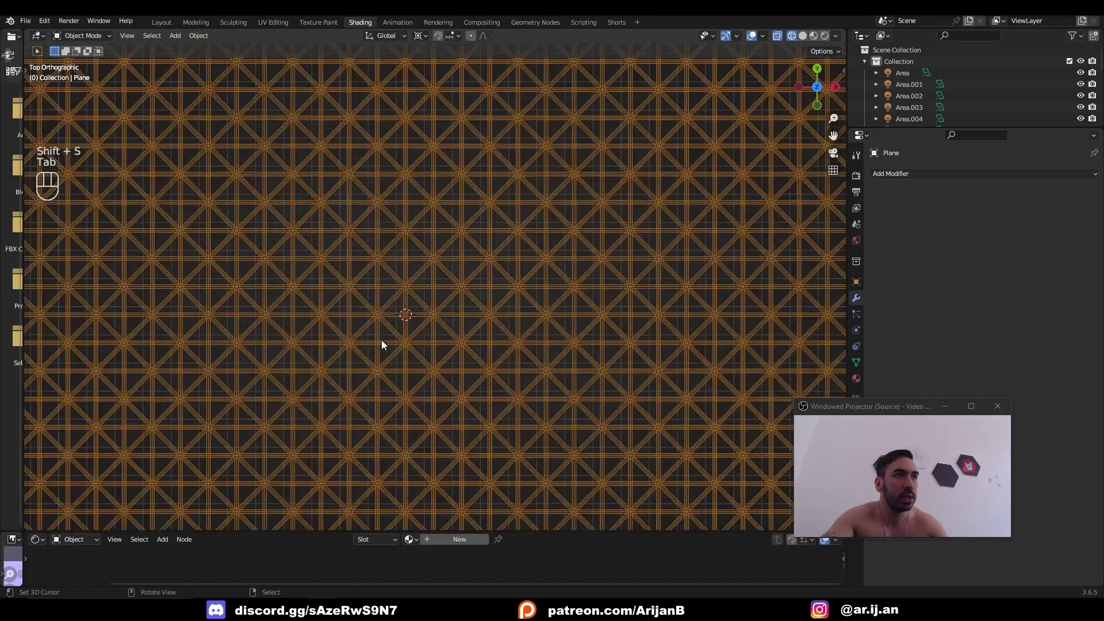
key(z)
key(shift+a)
click(503, 268)
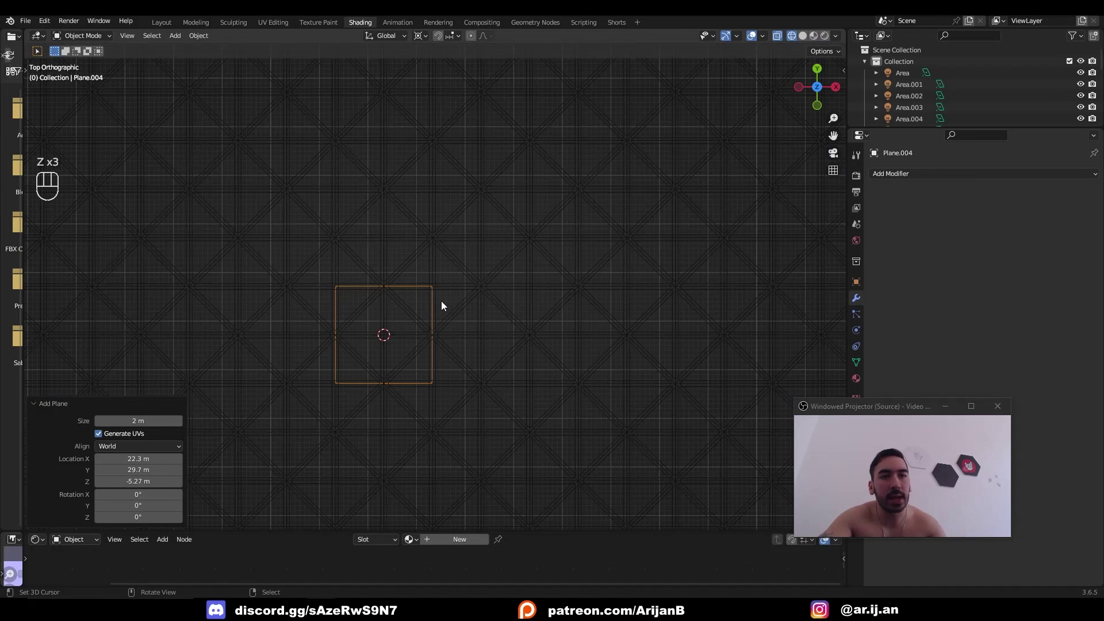
scroll(441, 301, down, 5)
Step: Scale the new plane uniformly by 15 over the pattern
key(ctrl+z)
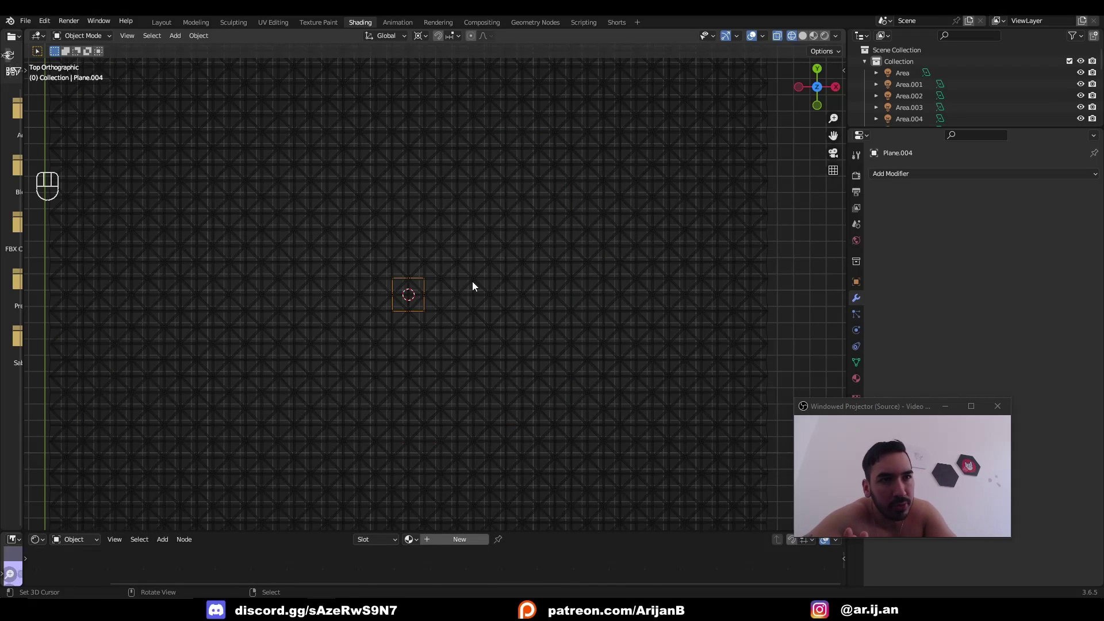
text(s15)
key(Return)
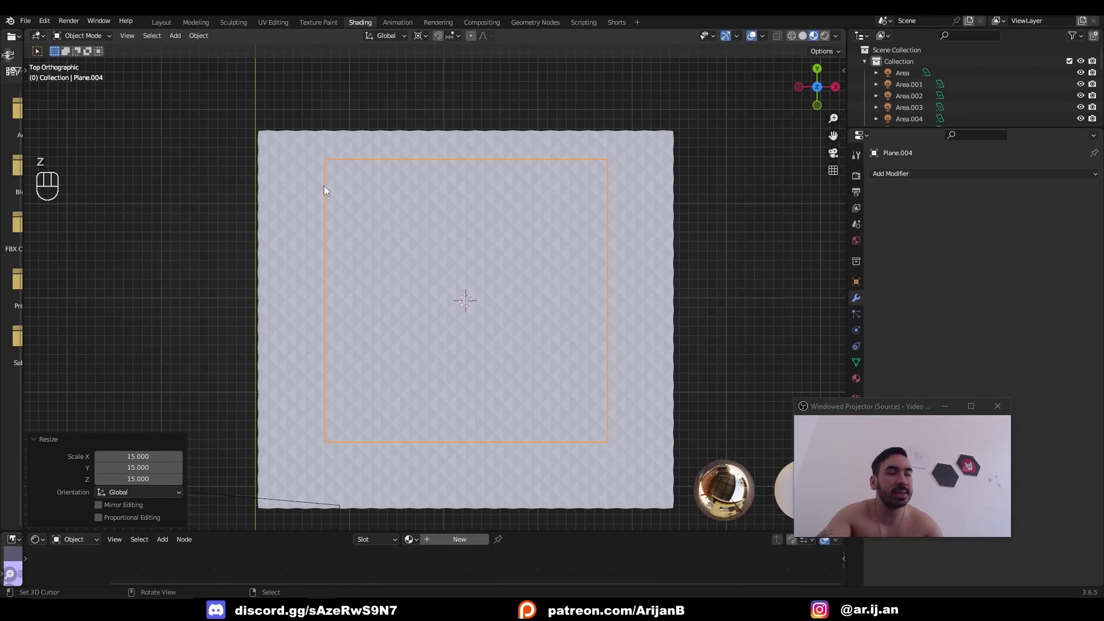
Step: Move the plane about -0.61 m along the global Z axis so it sits clear of the beveled pattern
scroll(518, 198, up, 4)
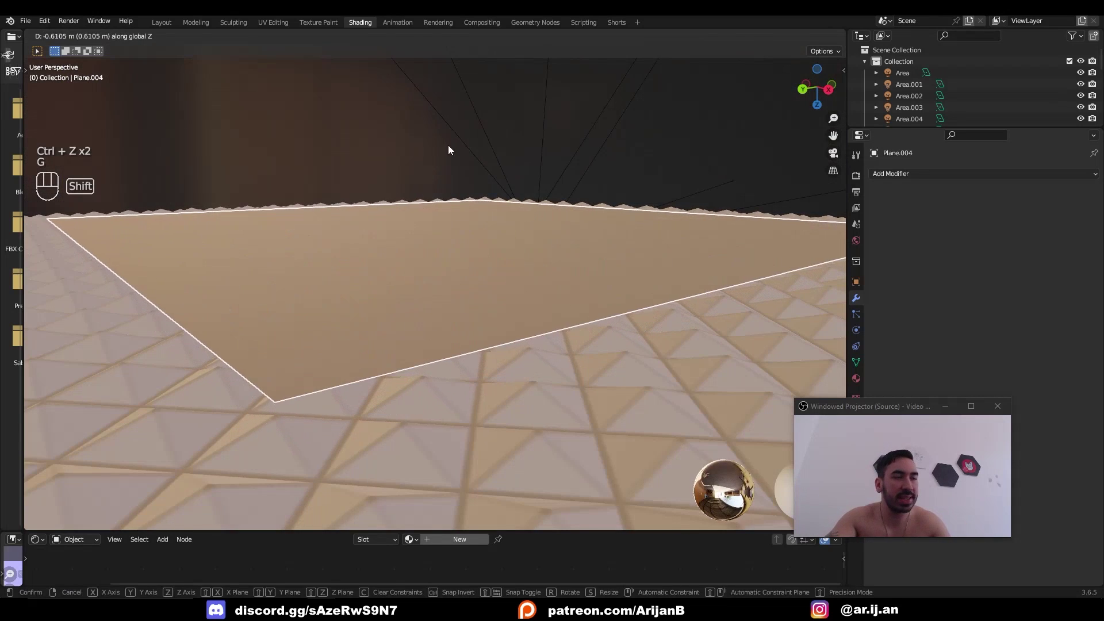
click(449, 148)
Step: Select the pattern object, turn on the Face Orientation overlay and check which way the plane's and pattern's faces point
right_click(646, 364)
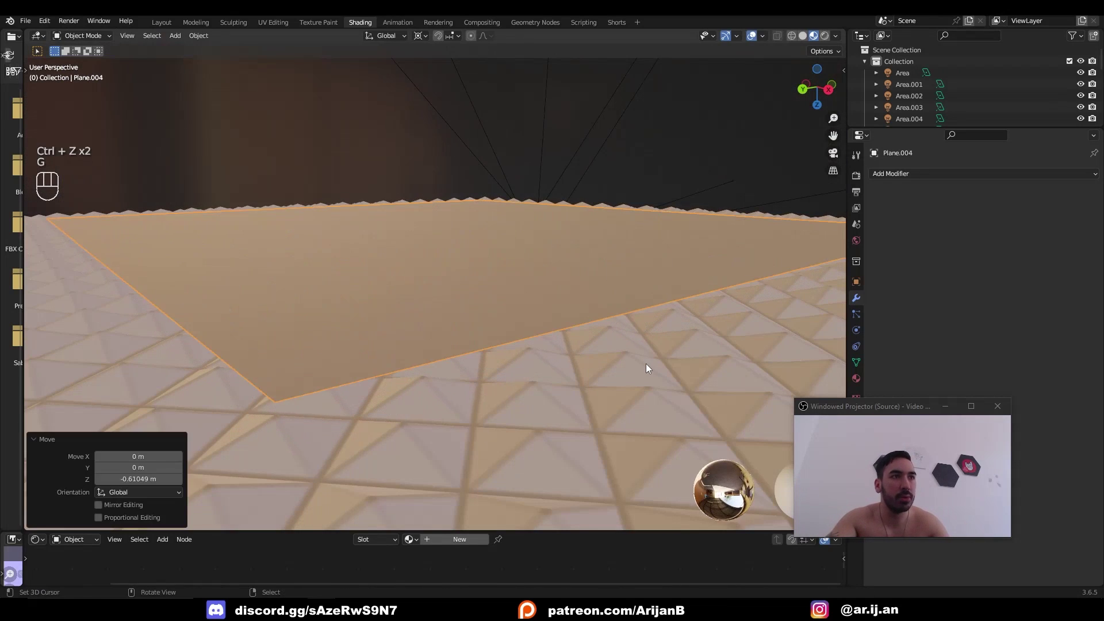
middle_drag(646, 363, 553, 355)
scroll(574, 386, down, 2)
click(763, 36)
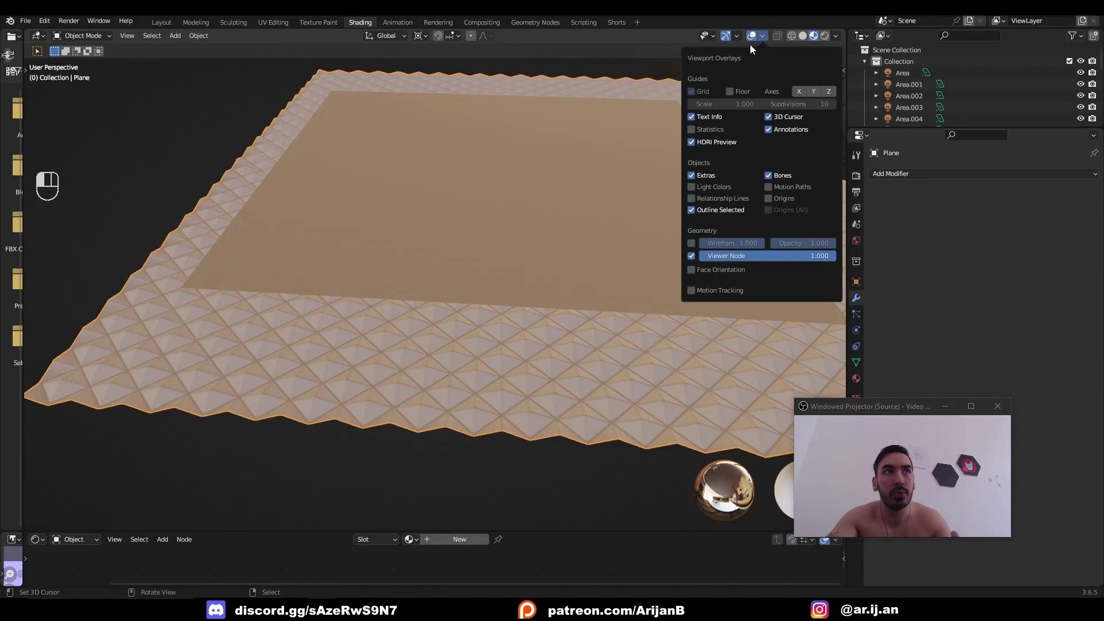
click(699, 269)
scroll(448, 297, down, 4)
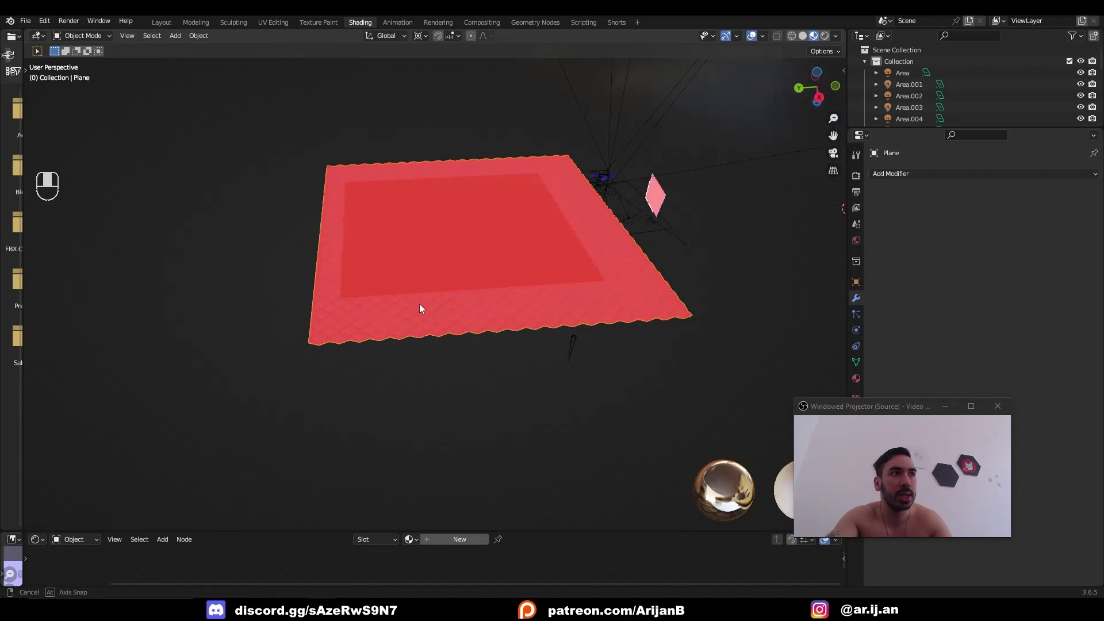
scroll(461, 306, up, 3)
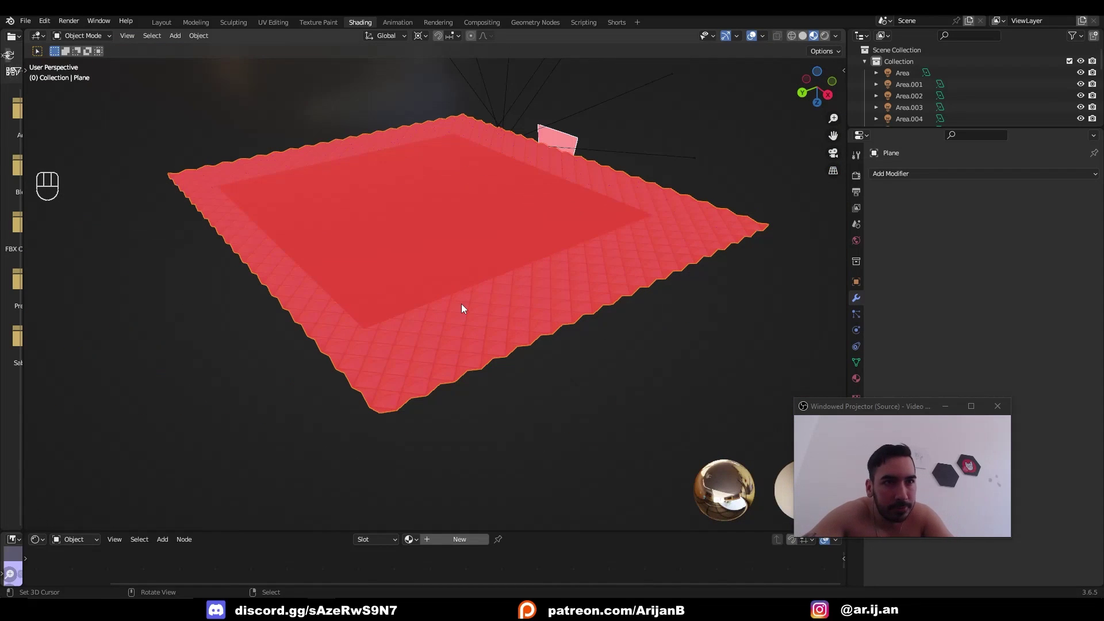
scroll(461, 303, up, 2)
Step: Select both the pattern and the plane, and recalculate all their face normals with Inside enabled in Edit Mode
key(z)
right_click(407, 343)
key(z)
shift+right_click(371, 316)
key(Tab)
key(a)
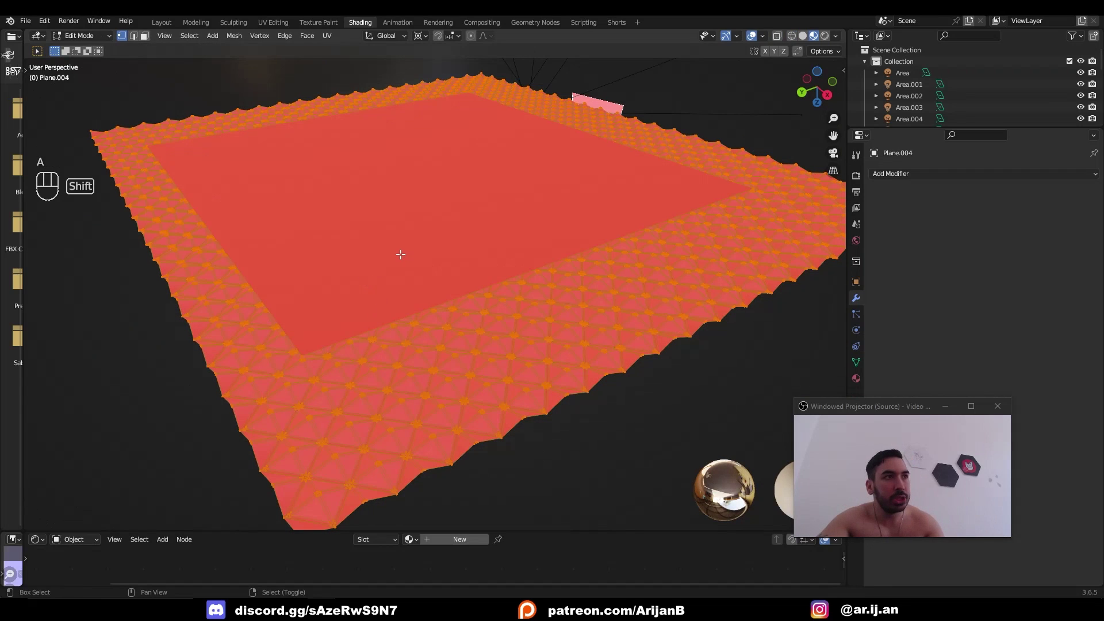
key(shift+n)
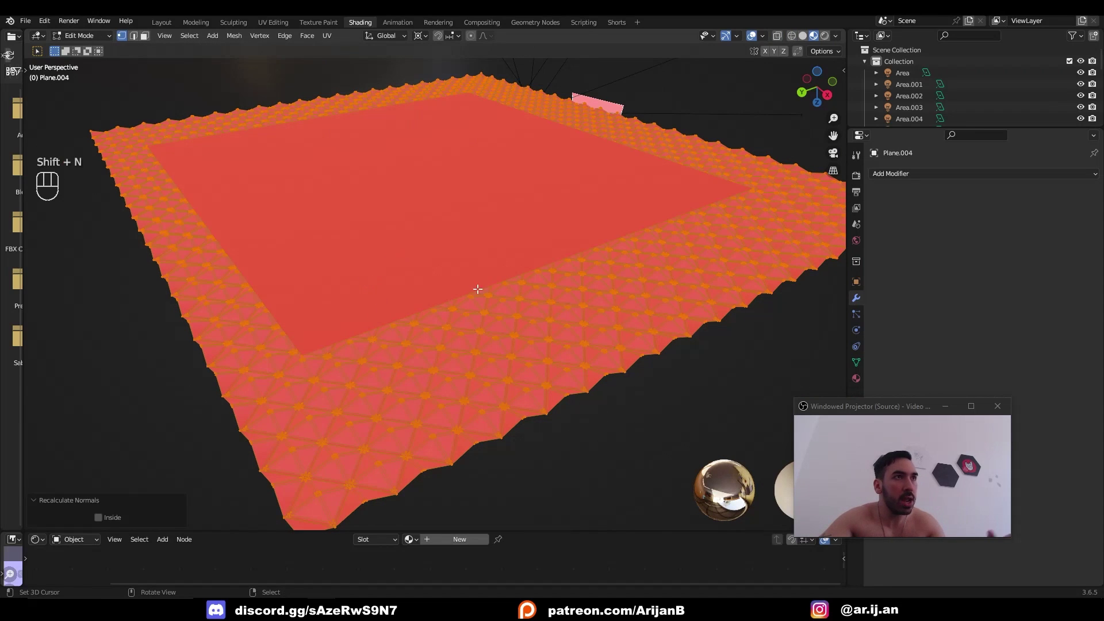
click(98, 517)
Step: Return to Object Mode and turn off the Face Orientation overlay
middle_drag(397, 371, 506, 171)
key(Tab)
click(762, 35)
click(692, 270)
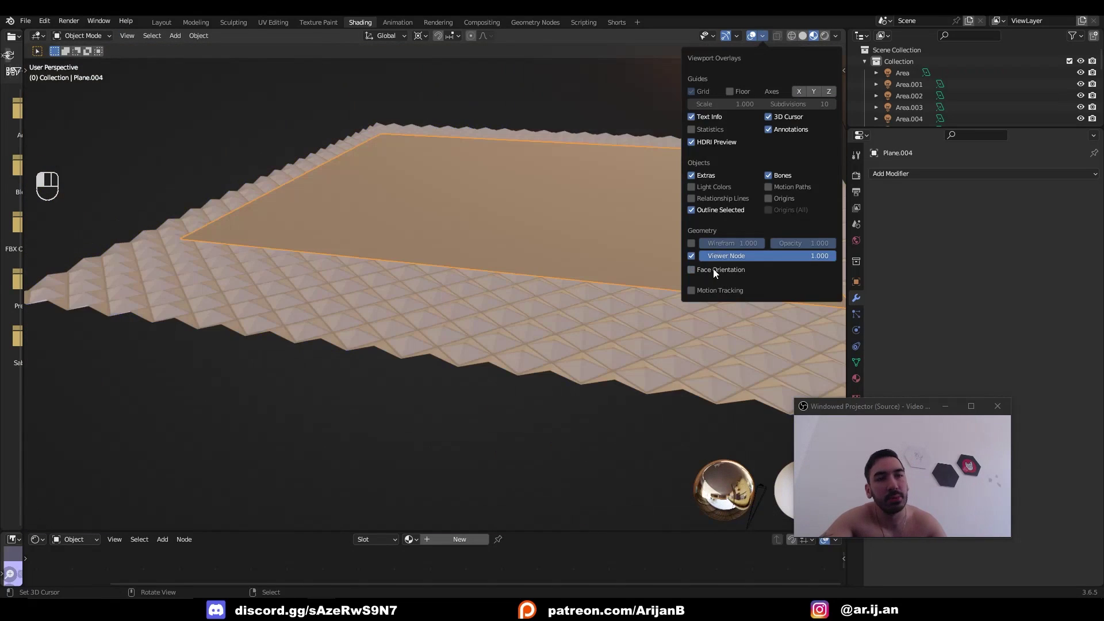
middle_drag(721, 271, 379, 272)
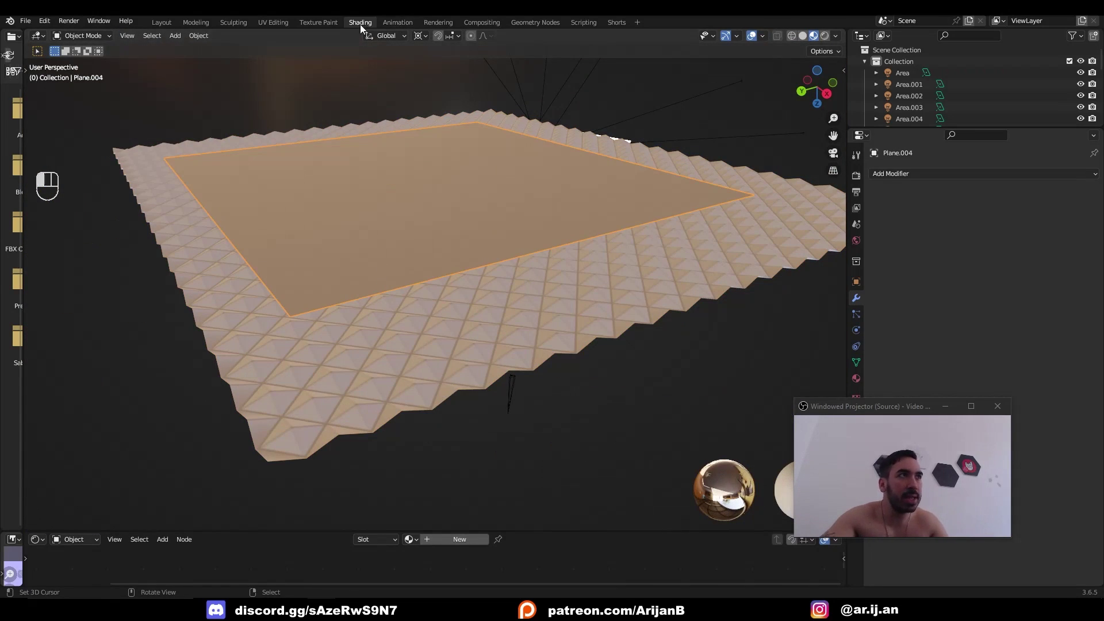
Step: Create a material for the plane with an Image Texture node holding a new 1024 px, 32-bit float image named "Knurling Normal Map"
click(460, 539)
drag(368, 532, 368, 288)
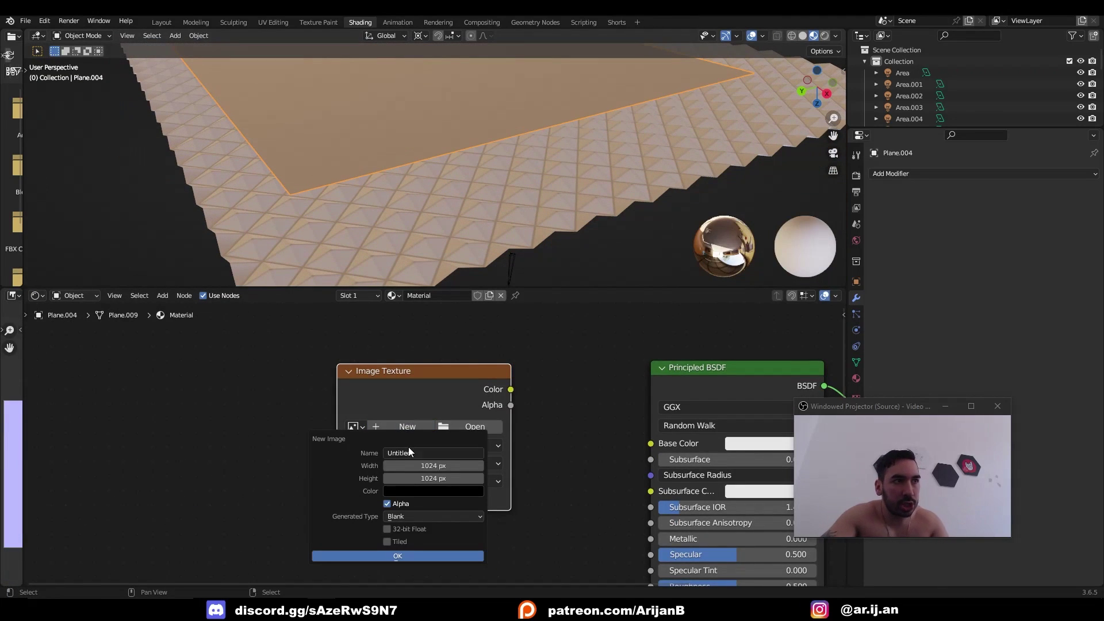
click(409, 453)
text(Knurling Normal Map)
key(Return)
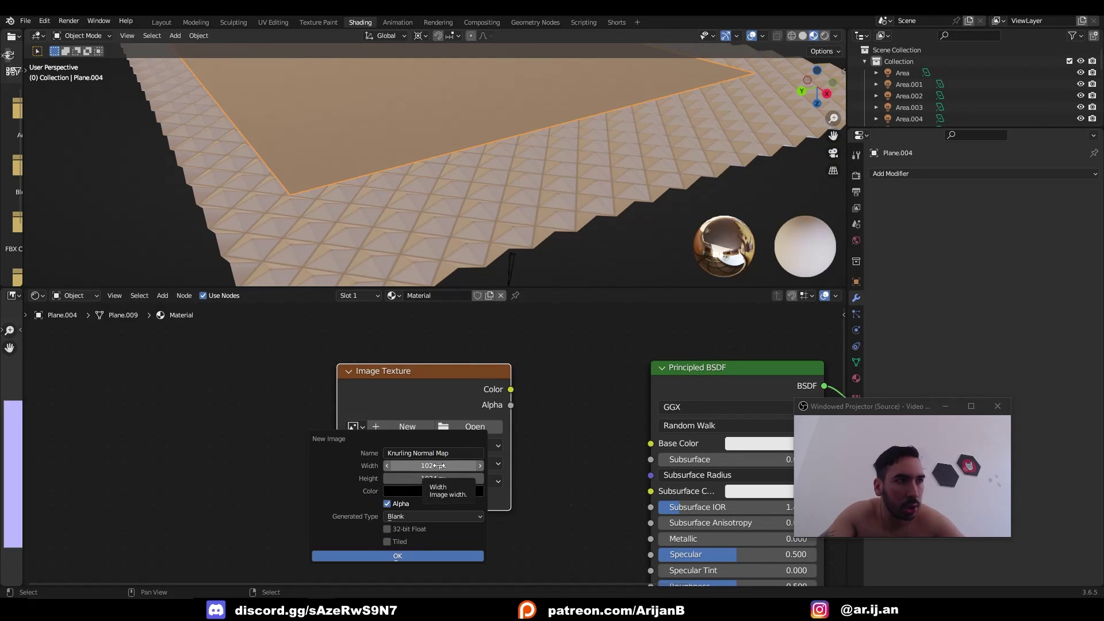
click(387, 529)
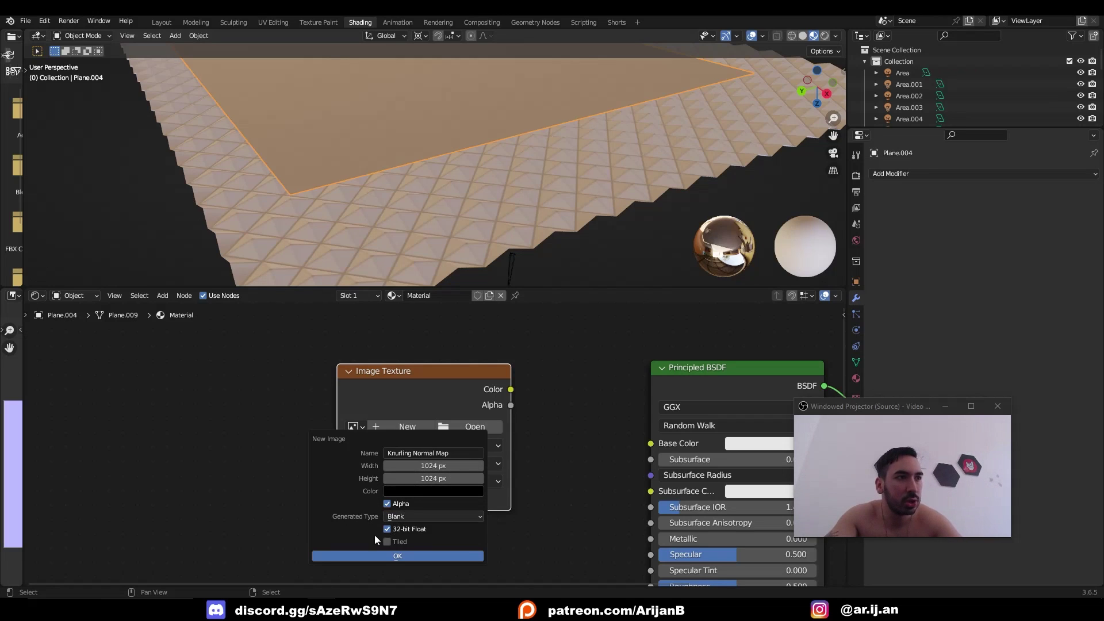
click(414, 554)
Step: Set the Knurling Normal Map texture's color space to Non-Color
click(411, 510)
click(384, 402)
scroll(385, 412, down, 2)
scroll(547, 222, down, 3)
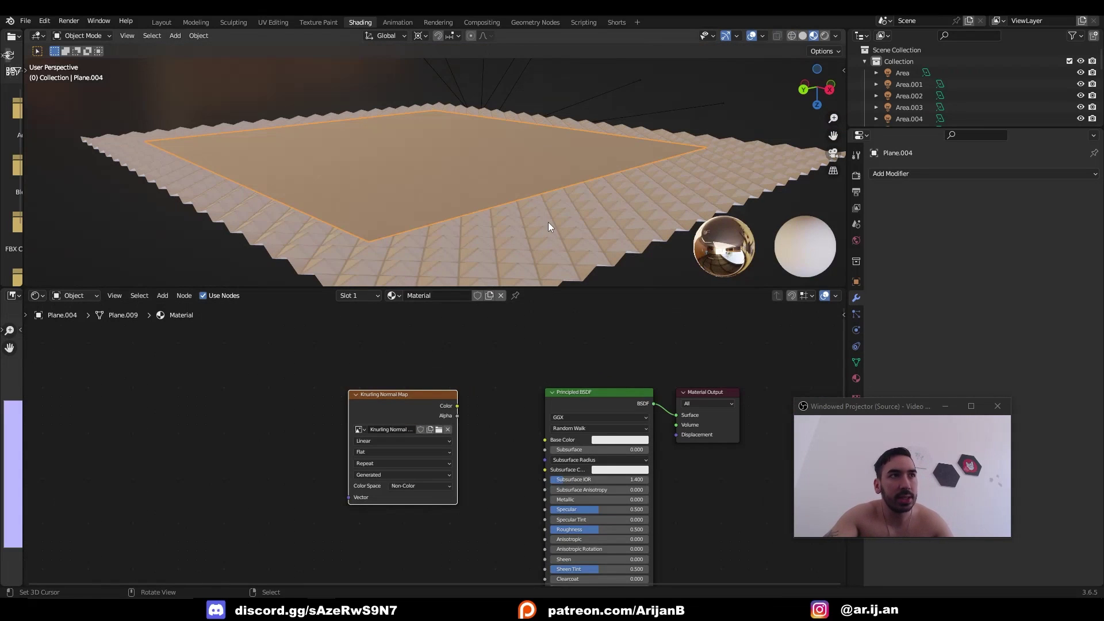
Step: Select the pattern first and the plane last as the active object, and choose Cycles as the render engine
click(548, 222)
middle_drag(537, 215, 505, 198)
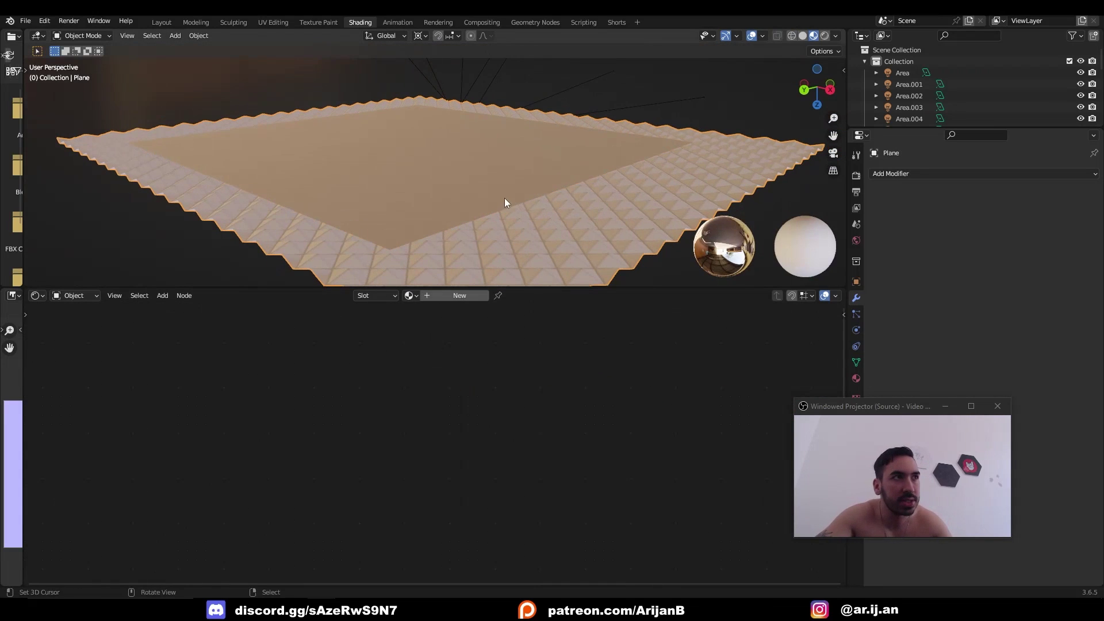
click(374, 202)
click(855, 175)
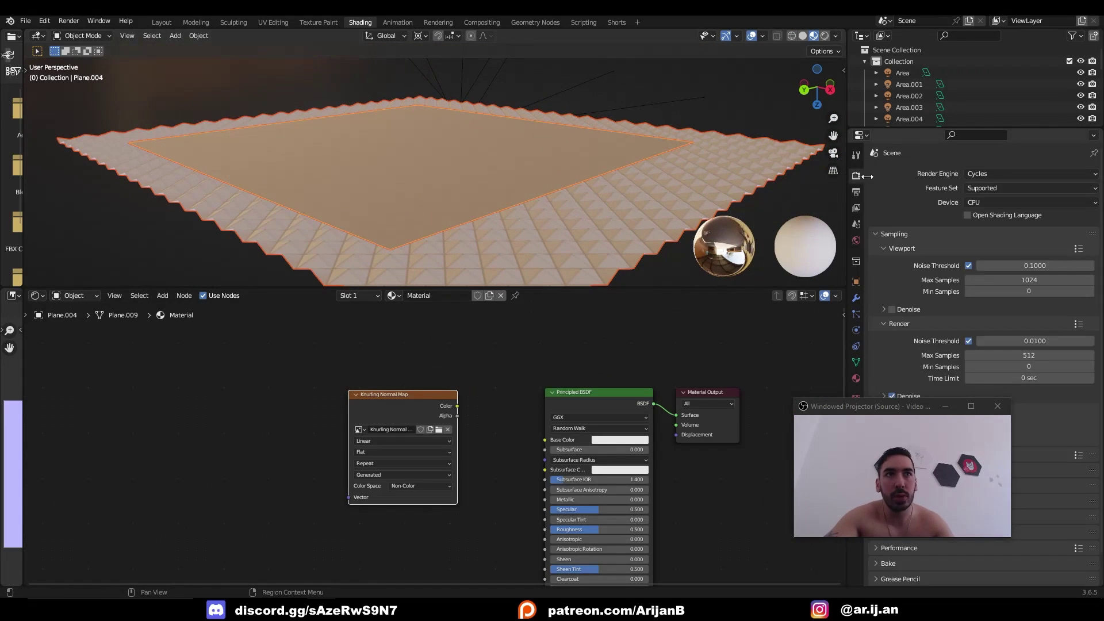
click(983, 174)
click(983, 212)
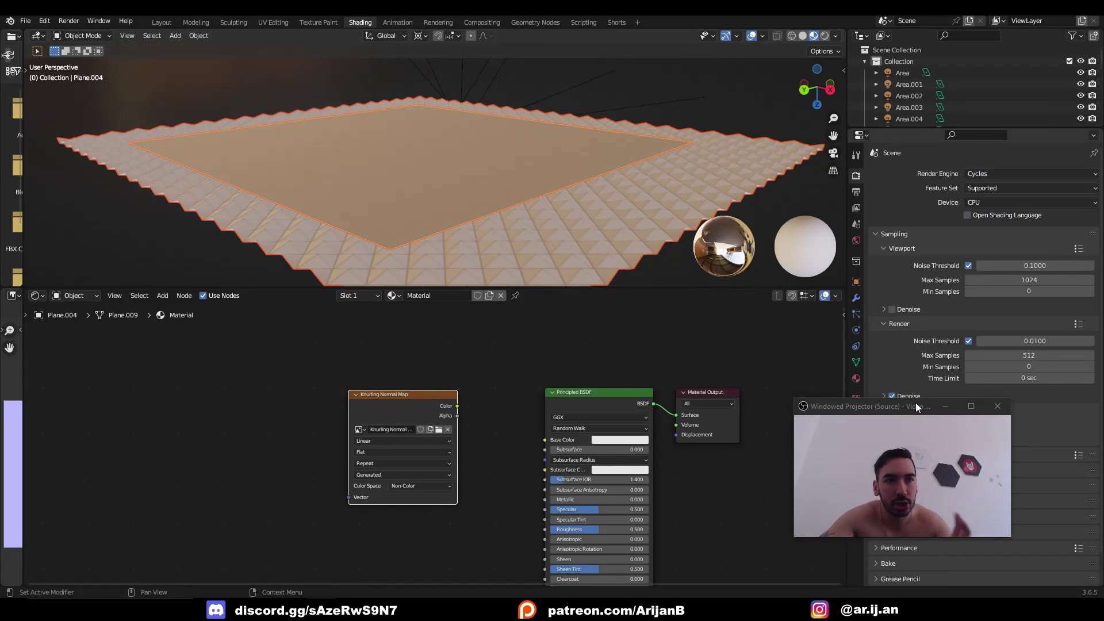
Step: Set the bake type to Normal and enable Selected to Active in the bake settings
drag(916, 406, 743, 329)
scroll(898, 437, down, 2)
click(877, 529)
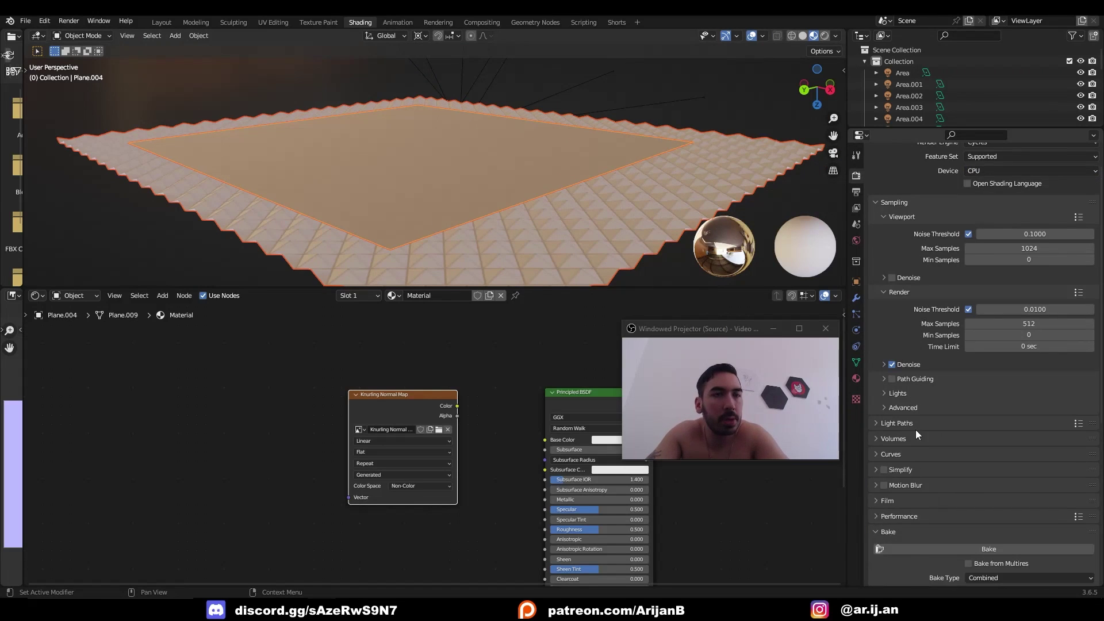
scroll(916, 426, down, 5)
click(982, 440)
click(982, 376)
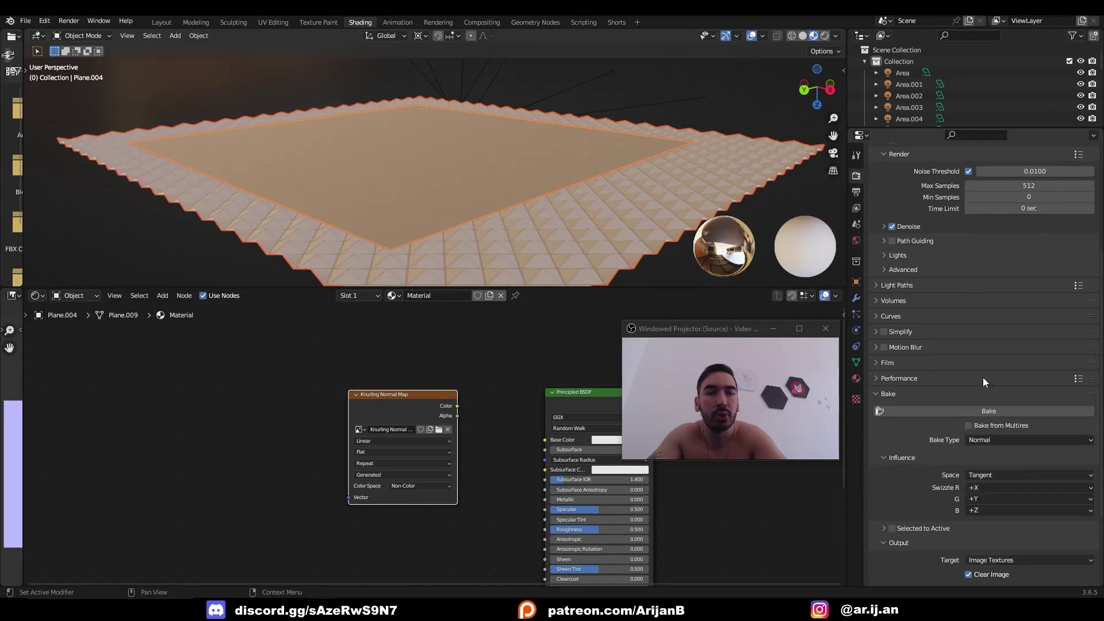
scroll(896, 447, down, 3)
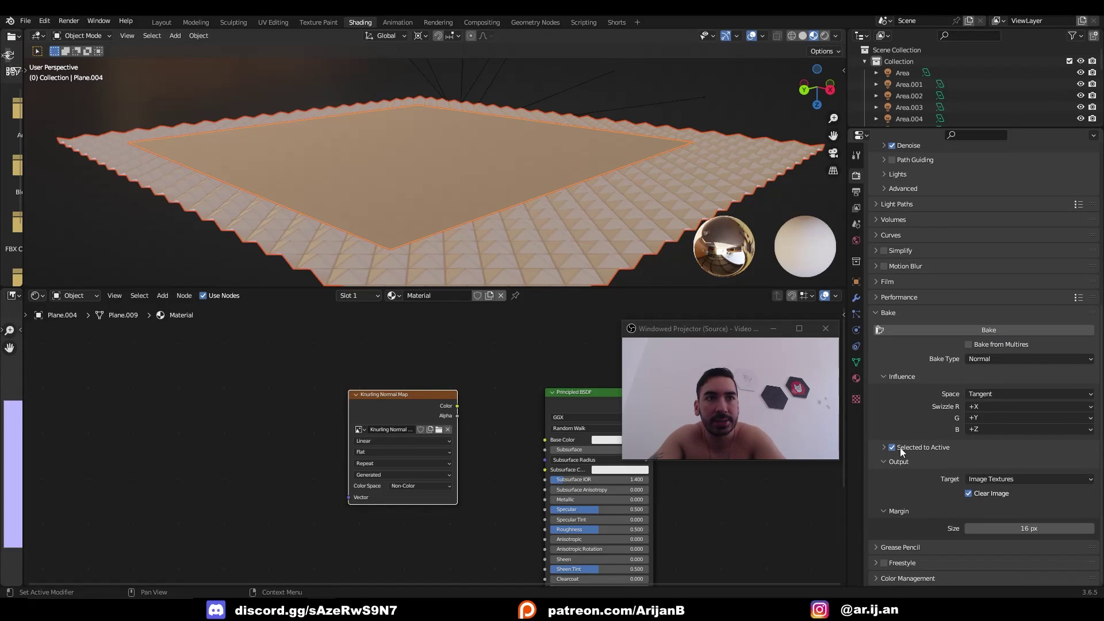
Step: Enlarge the image editor and show the Knurling Normal Map image in it
drag(412, 408, 458, 410)
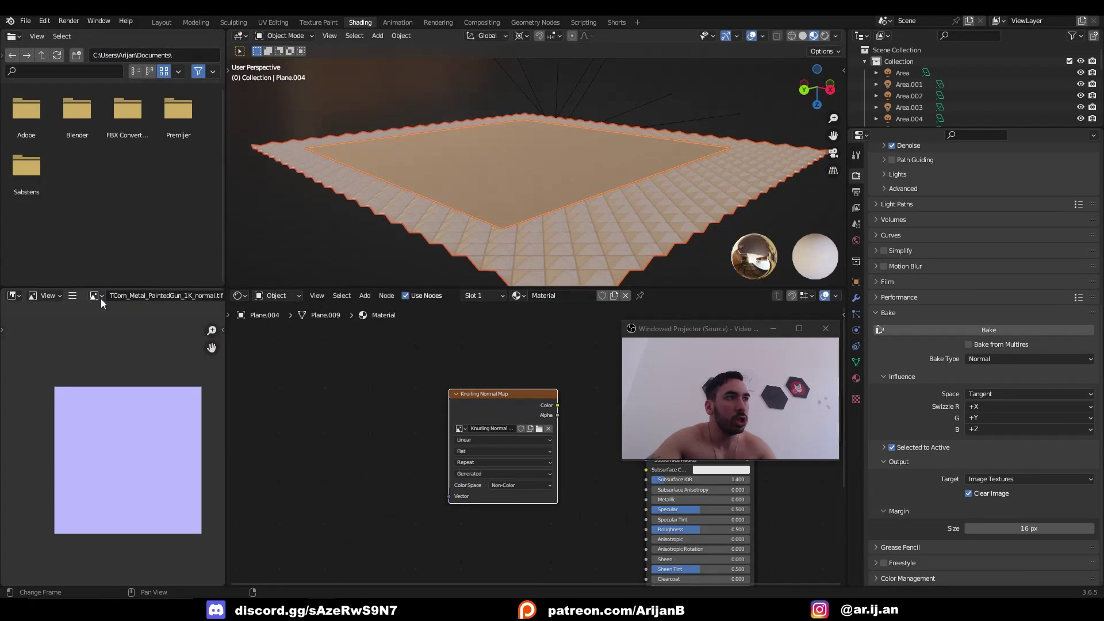
click(95, 295)
text(kn)
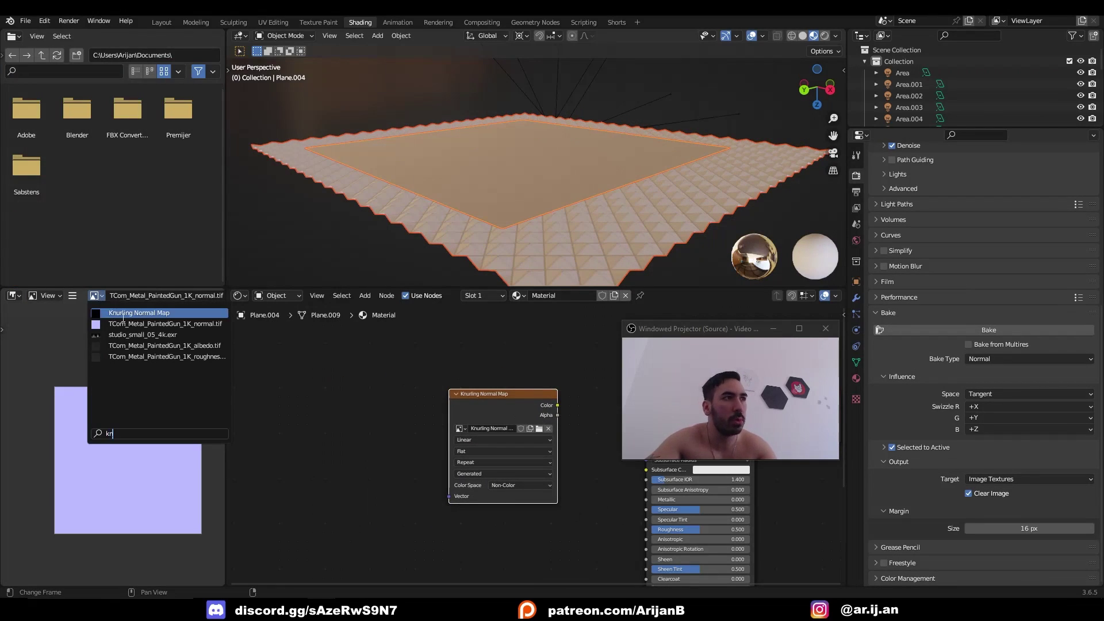
click(132, 312)
scroll(123, 418, up, 1)
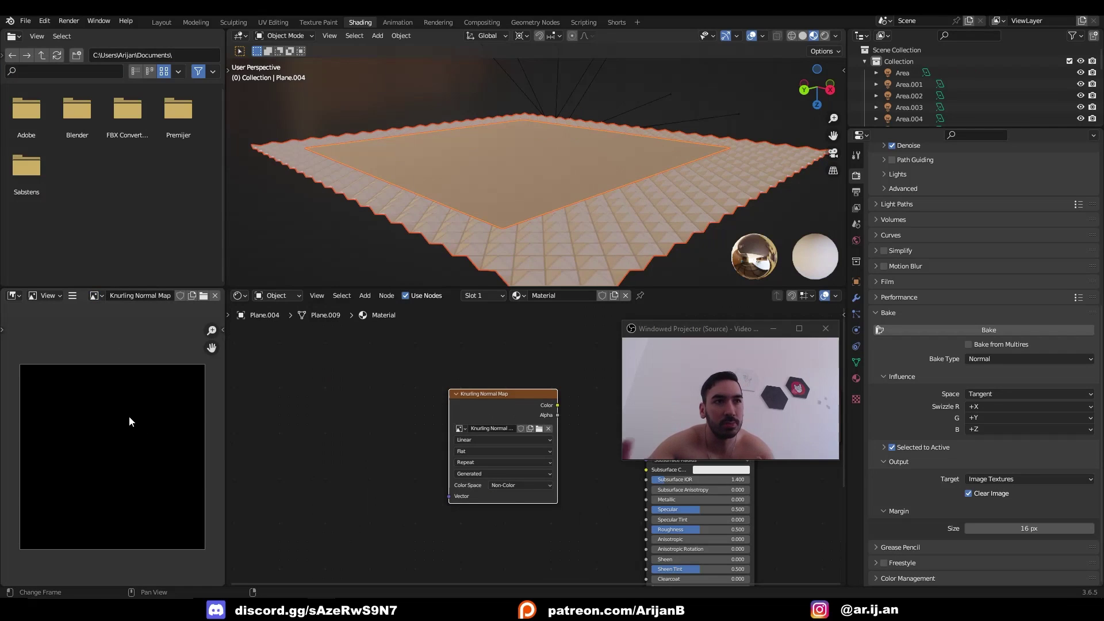
Step: Set the maximum samples for both render and viewport to 16
scroll(994, 341, up, 10)
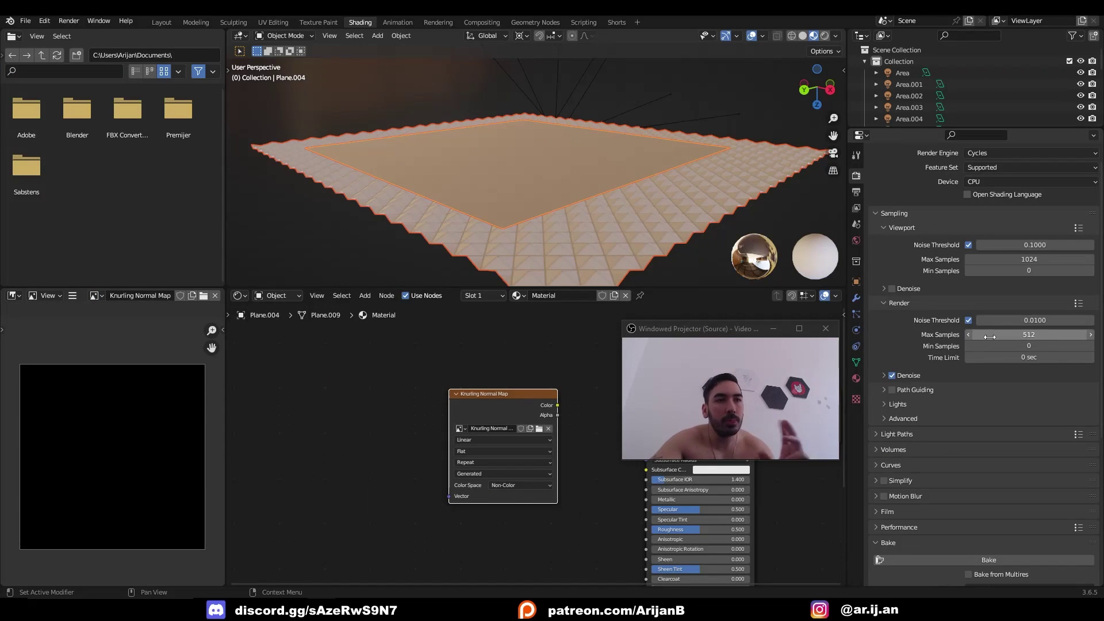
click(1017, 334)
text(16)
click(1025, 259)
text(1)
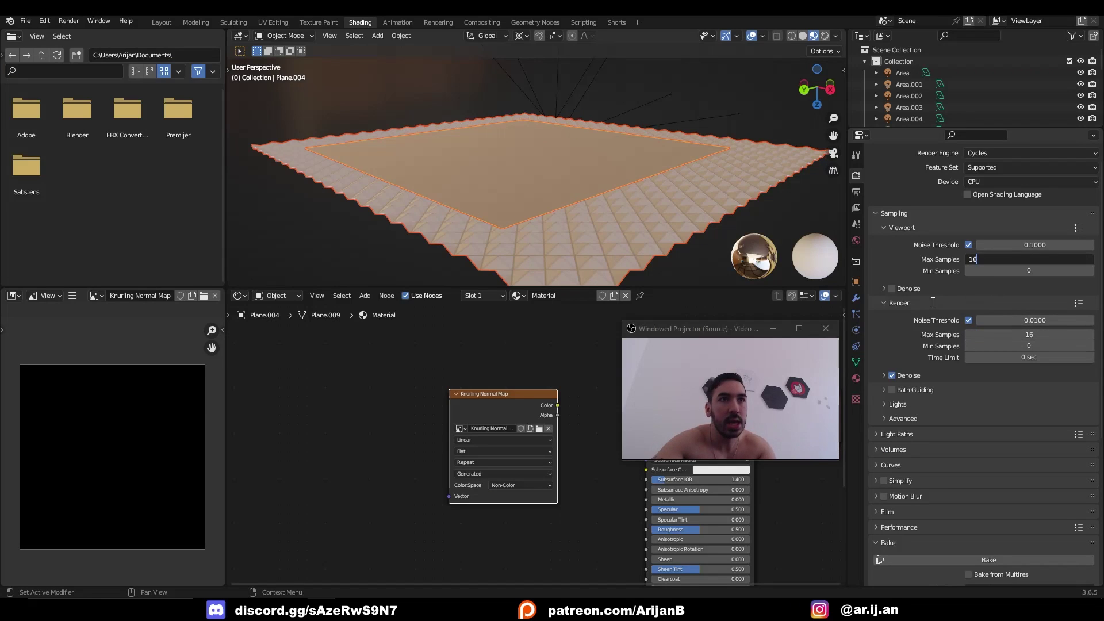
key(Return)
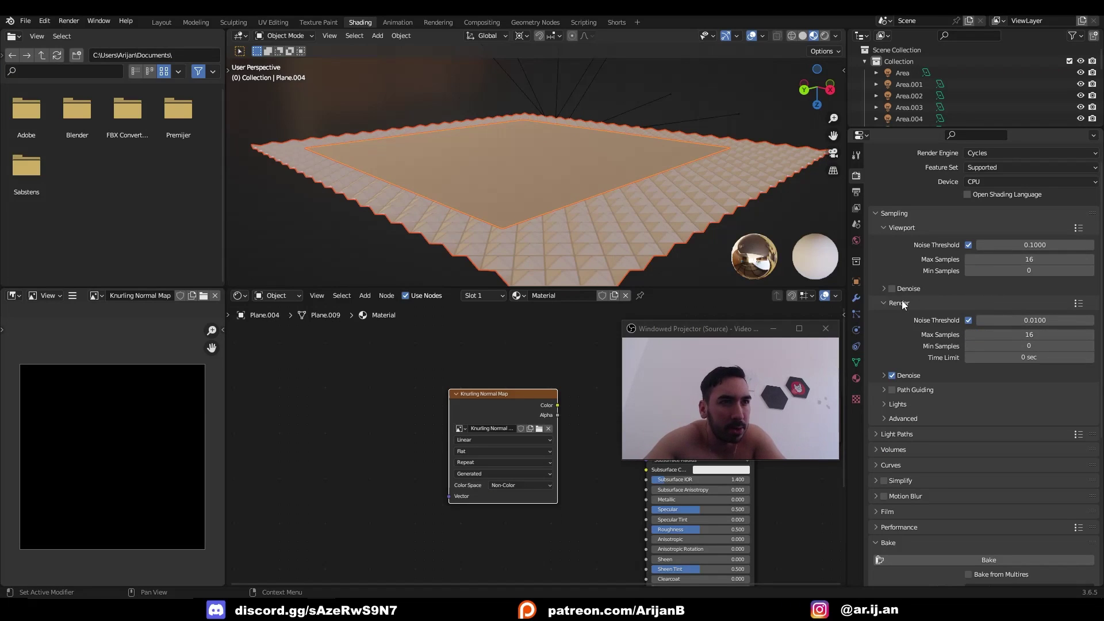
Step: Set the viewport and render maximum samples to 1 and bake the pattern's normals to the plane's image
click(1037, 259)
text(1)
key(Return)
click(1030, 335)
text(1)
key(Return)
scroll(926, 341, down, 8)
click(923, 330)
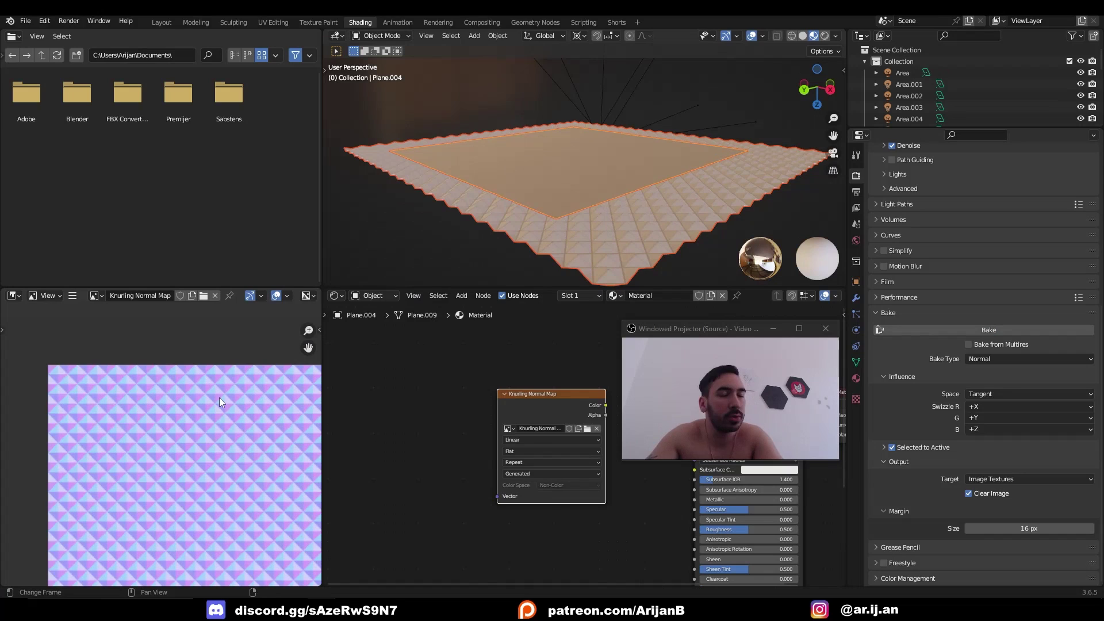
Step: Inspect the baked normal map up close, including its borders, and open the image's file commands
scroll(222, 473, down, 1)
middle_drag(222, 472, 181, 436)
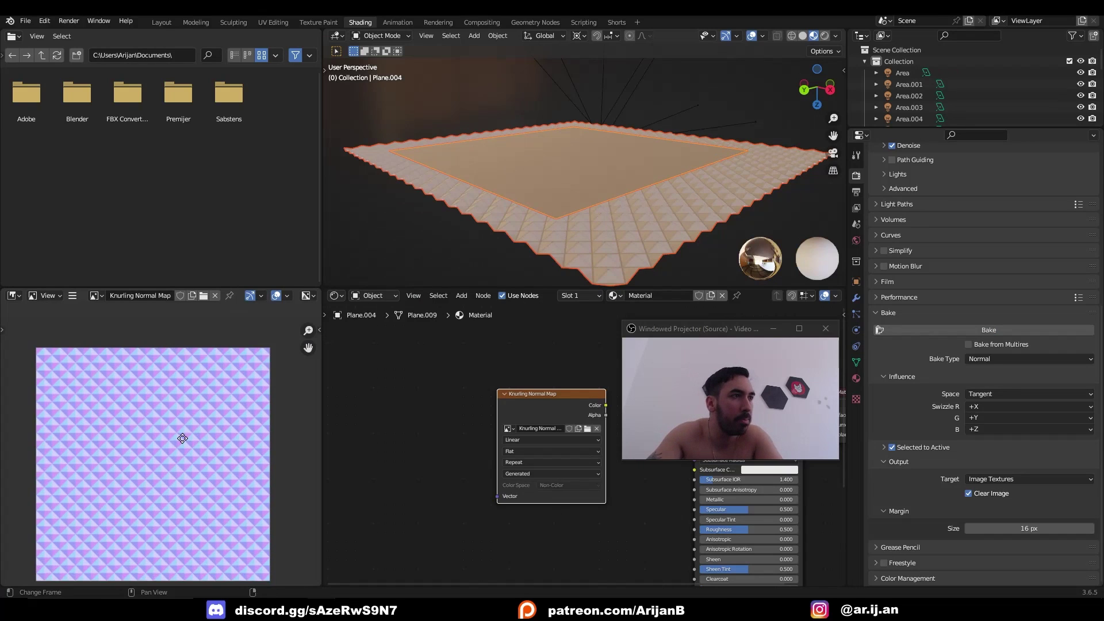
scroll(181, 436, up, 2)
scroll(195, 388, down, 1)
scroll(179, 368, up, 2)
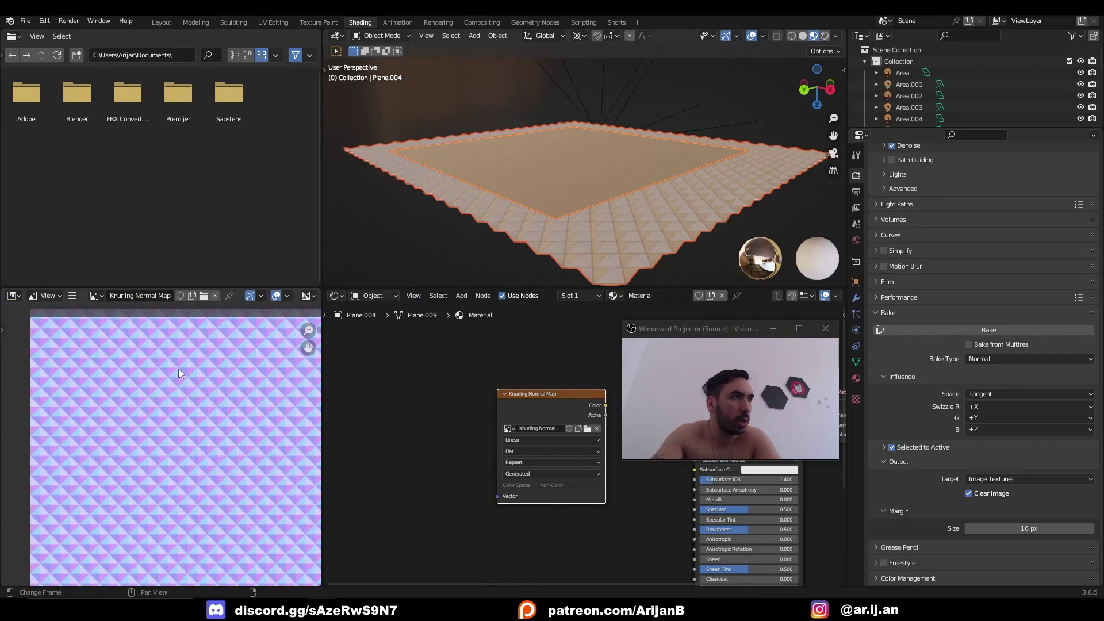
click(72, 297)
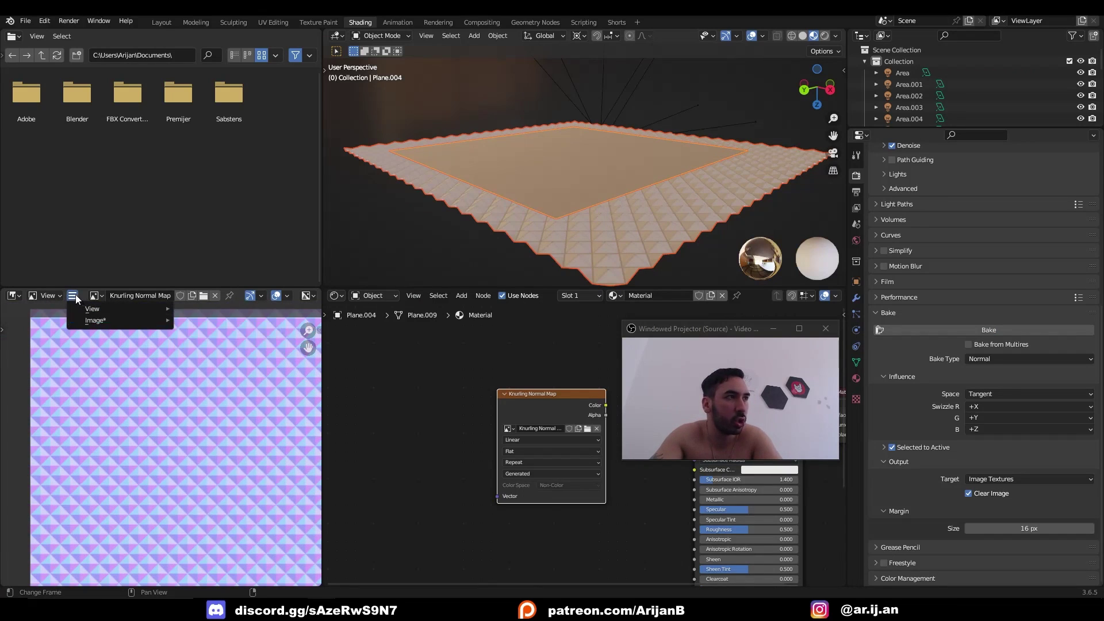
mouse_move(112, 319)
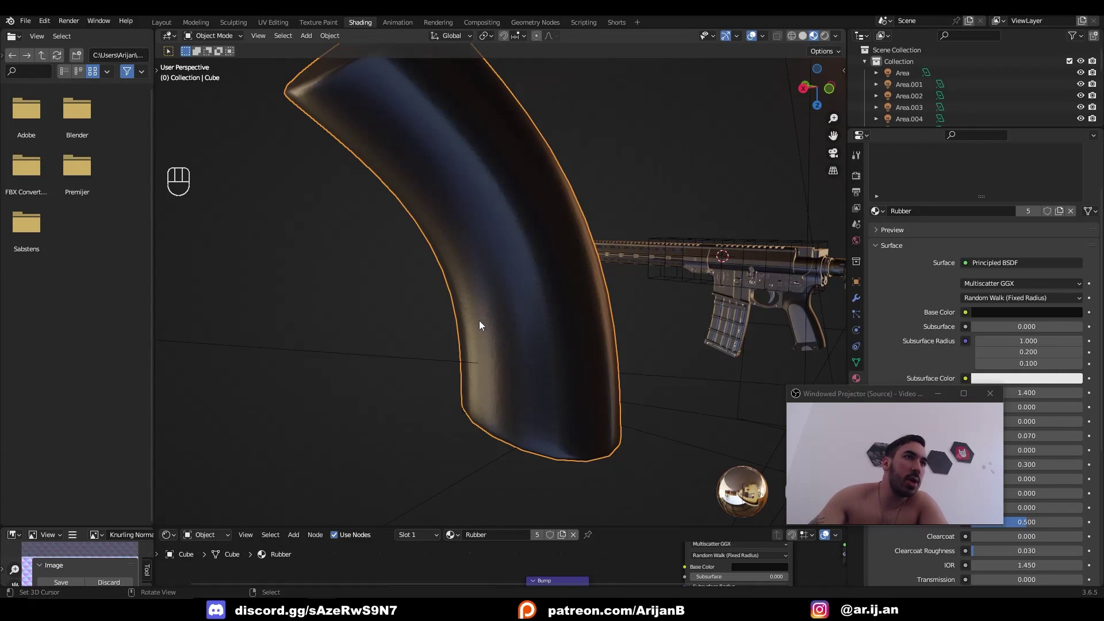
Step: Select a rectangular block of faces on the broad side of the curved grip shape in face-selection Edit Mode
middle_drag(494, 327, 281, 135)
key(Tab)
key(Tab)
key(3)
right_click(282, 135)
ctrl+shift+right_click(431, 299)
scroll(345, 158, down, 2)
middle_drag(586, 266, 624, 306)
key(Tab)
click(565, 278)
scroll(565, 279, up, 3)
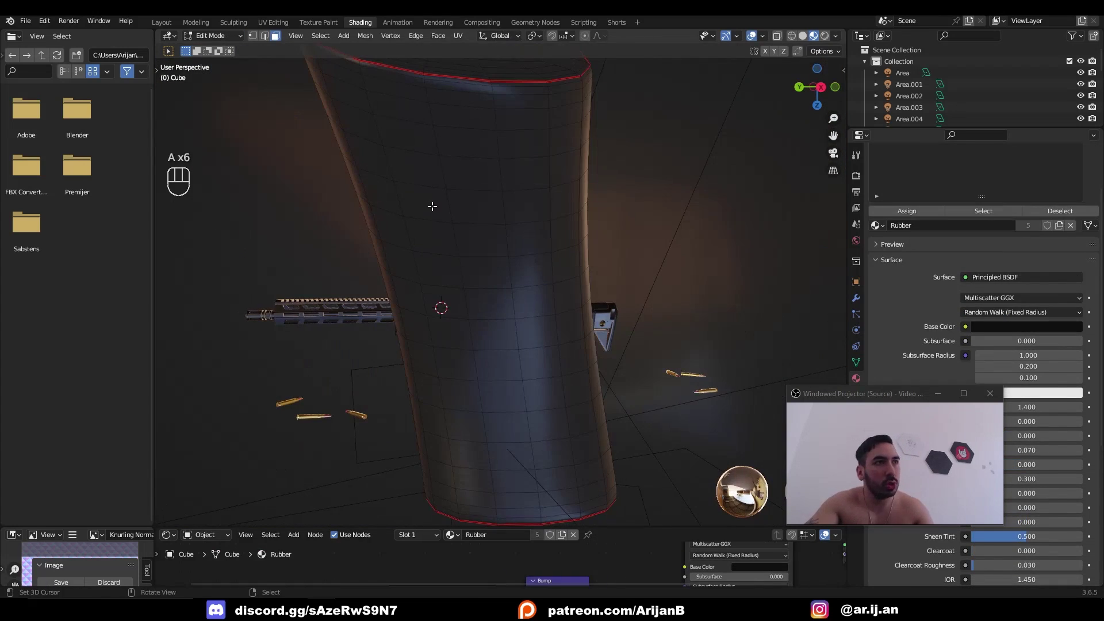
click(432, 205)
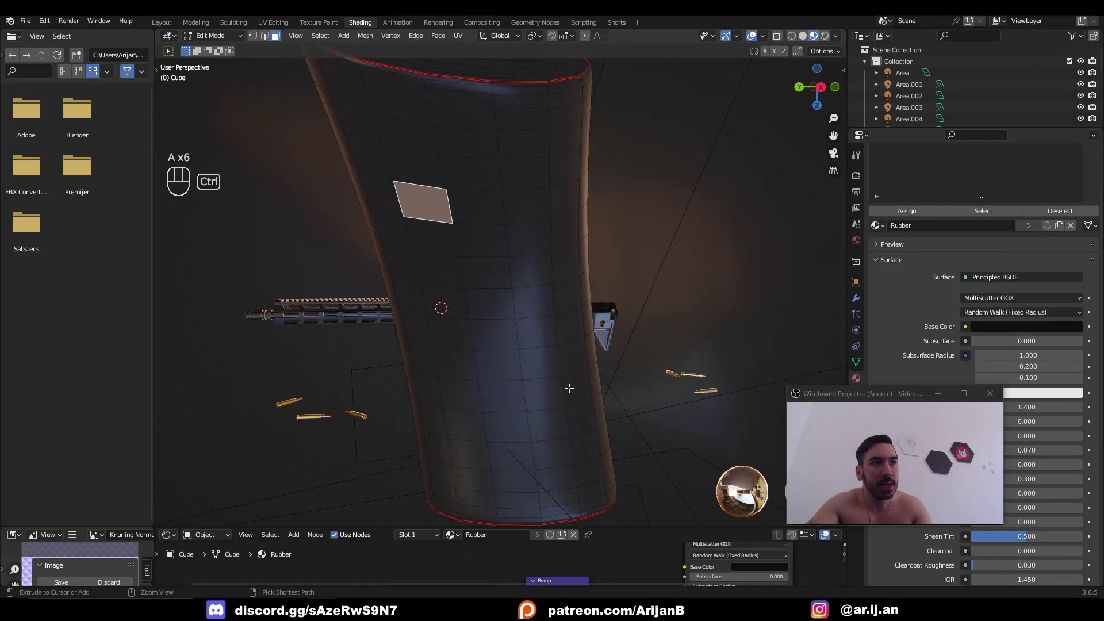
ctrl+shift+click(586, 449)
Step: Inset the selected block of faces by about 0.18 m
middle_drag(586, 449, 531, 431)
key(i)
click(531, 432)
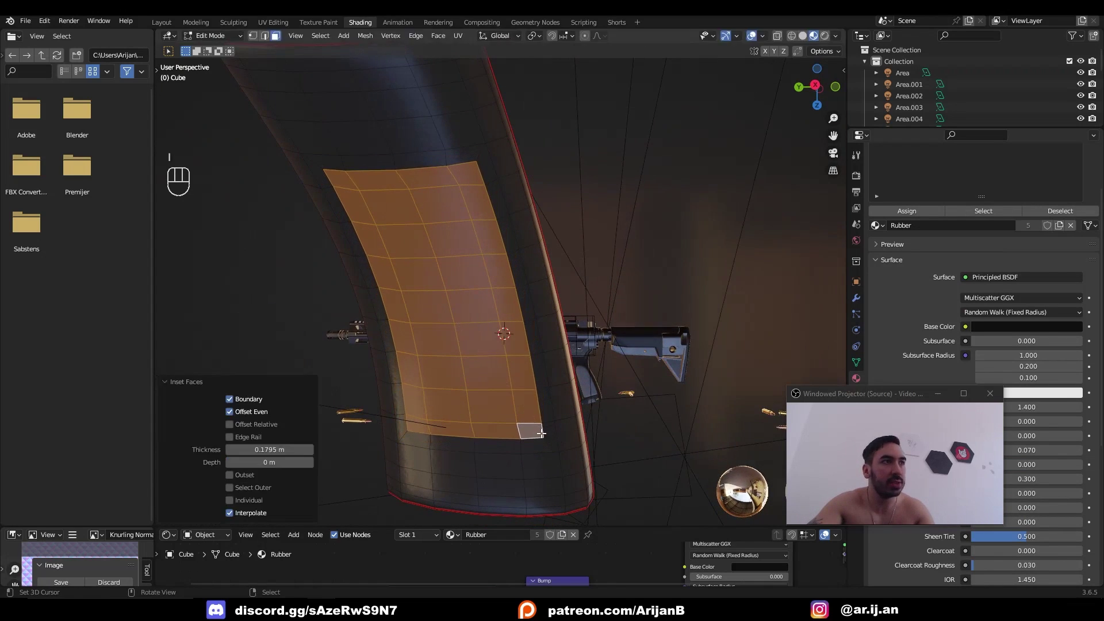
Step: Slide an edge on the inset patch's upper border slightly inward along the mesh surface
key(2)
key(2)
right_click(463, 165)
key(g)
key(g)
click(468, 171)
Step: Slide individual vertices on the patch's upper border, including a corner vertex, along their edges to reshape the outline
key(1)
right_click(399, 171)
key(g)
key(g)
click(381, 174)
right_click(325, 170)
key(g)
key(g)
click(336, 180)
Step: Try a further slide of the patch's upper corner vertex and undo the latest slides
key(g)
key(g)
click(346, 182)
key(ctrl+z)
key(ctrl+z)
key(ctrl+z)
key(ctrl+z)
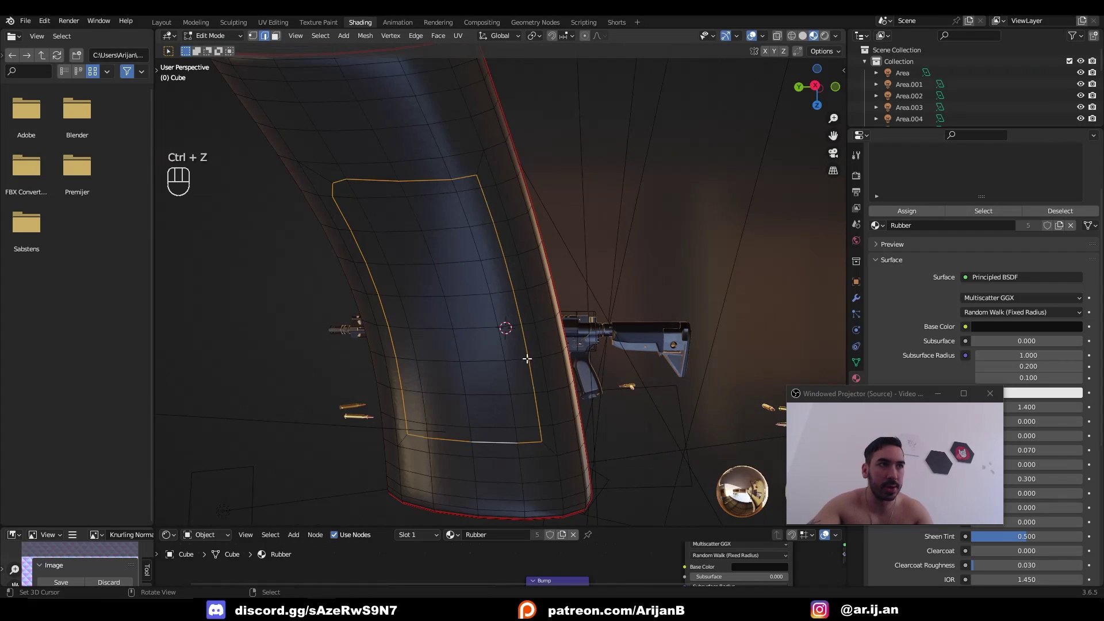
Step: Select the edge loop around the inset patch and mark it as a seam
alt+shift+click(501, 446)
middle_drag(500, 446, 623, 340)
key(ctrl+e)
click(604, 338)
Step: Select all faces inside the seamed patch and add a second material slot to the object
key(3)
click(502, 166)
ctrl+shift+click(600, 423)
middle_drag(642, 322, 619, 321)
scroll(938, 246, up, 3)
click(1095, 174)
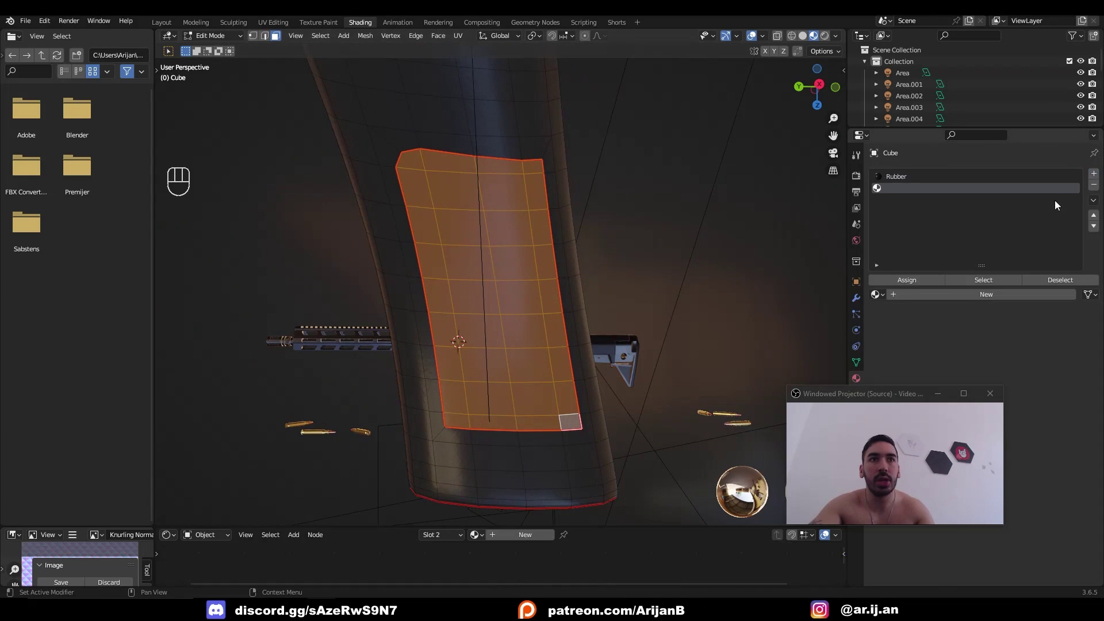
Step: Assign the second material slot to the selected patch faces and return to Object Mode
click(916, 282)
scroll(557, 276, down, 3)
key(Tab)
middle_drag(557, 276, 446, 223)
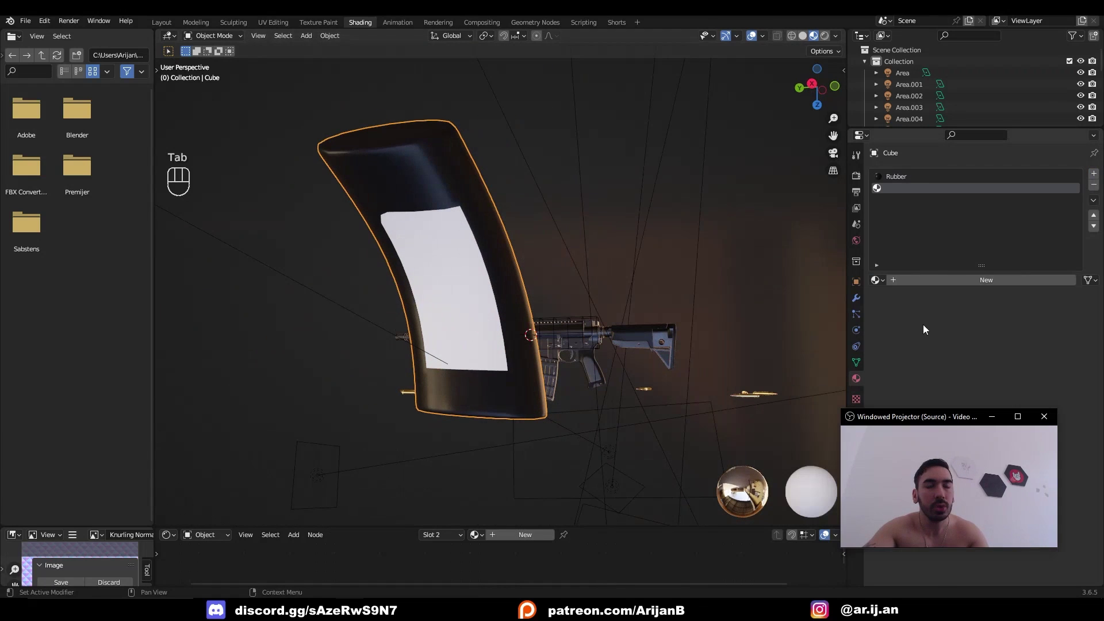
scroll(547, 305, up, 3)
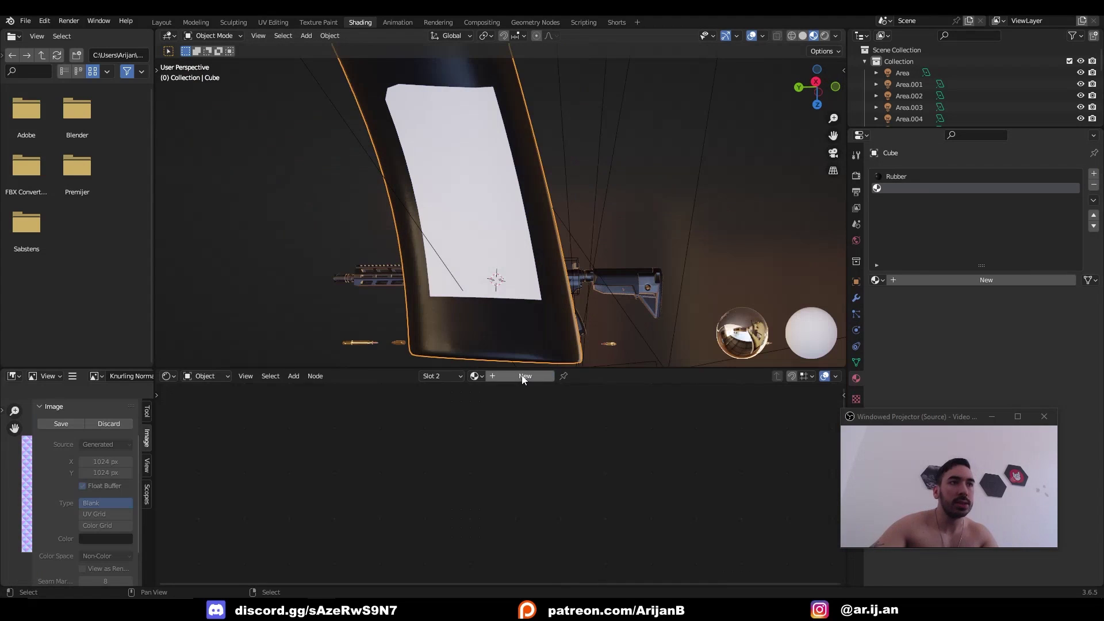
Step: Create a new material in the second slot with a near-black base color and metallic set to 1.000
click(523, 376)
middle_drag(473, 268, 478, 232)
scroll(477, 231, up, 1)
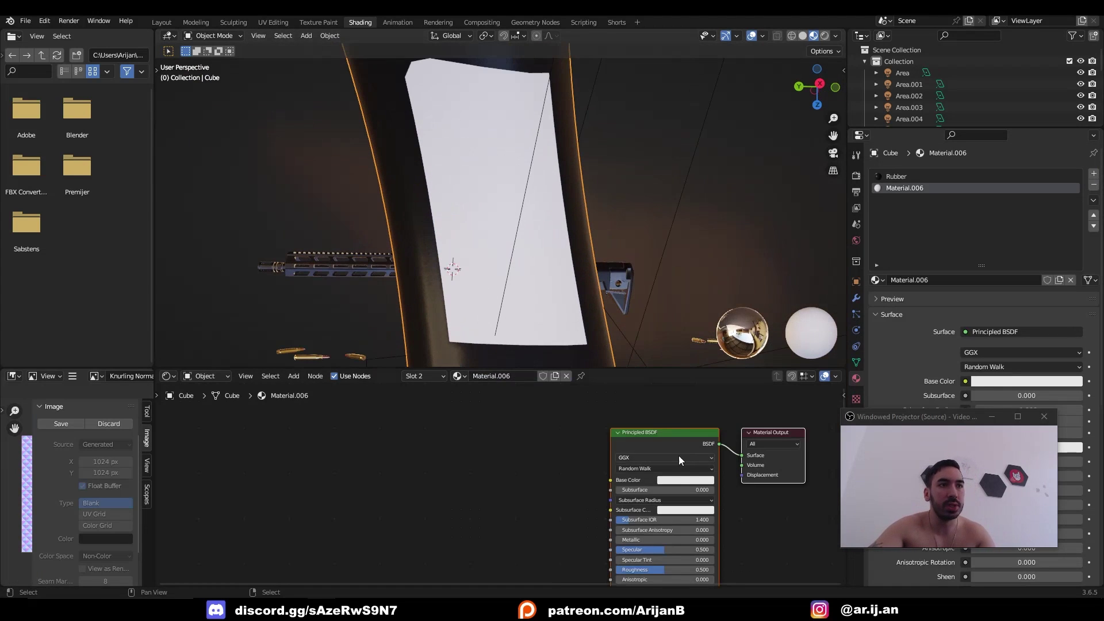
click(679, 480)
drag(734, 376, 735, 416)
drag(635, 540, 714, 540)
Step: UV unwrap the selected patch faces in Edit Mode
middle_drag(552, 144, 510, 252)
key(Tab)
key(u)
click(575, 237)
Step: Add an Image Texture node using Knurling Normal Map.png and set its color space to Non-Color
scroll(543, 255, down, 1)
scroll(579, 442, up, 3)
middle_drag(579, 441, 533, 335)
key(shift+a)
click(460, 458)
text(im)
click(483, 477)
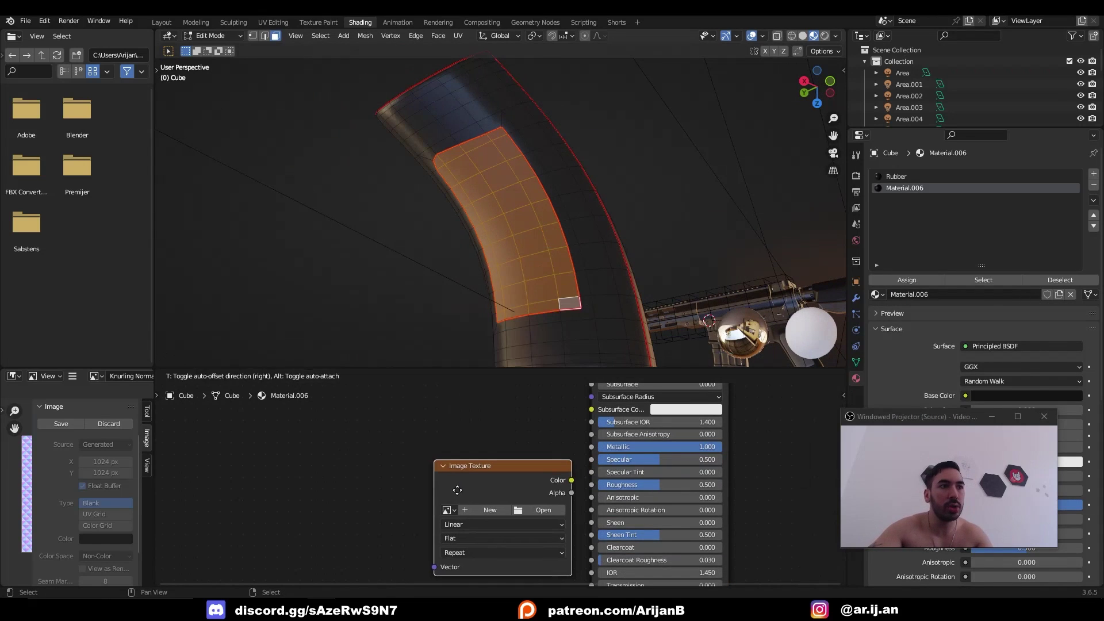
click(458, 491)
scroll(527, 478, up, 1)
middle_drag(528, 479, 519, 445)
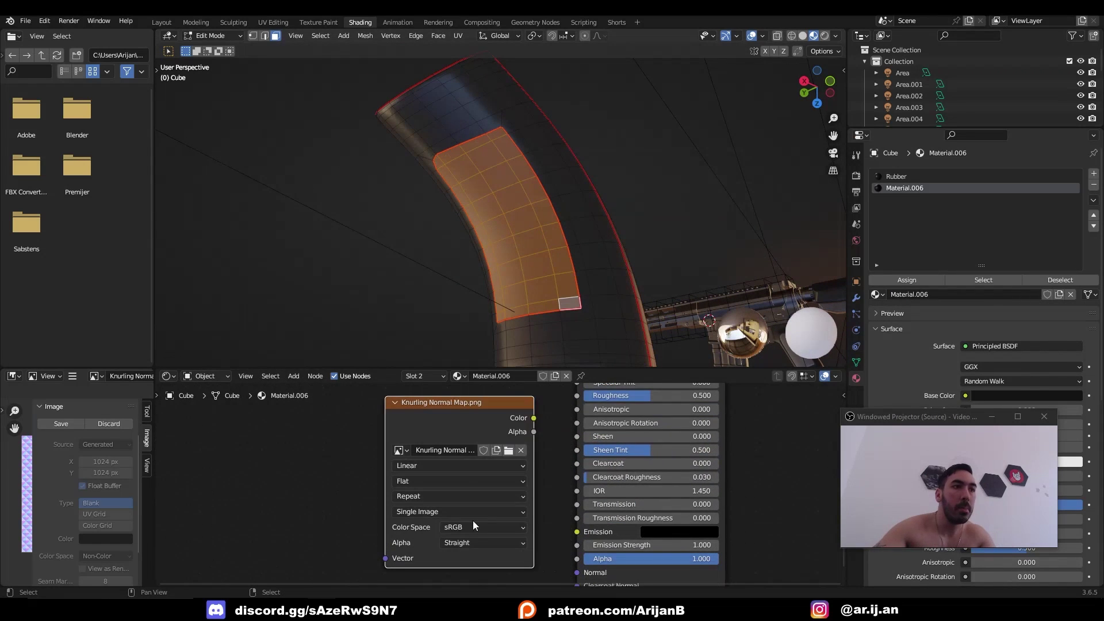
click(474, 524)
click(466, 445)
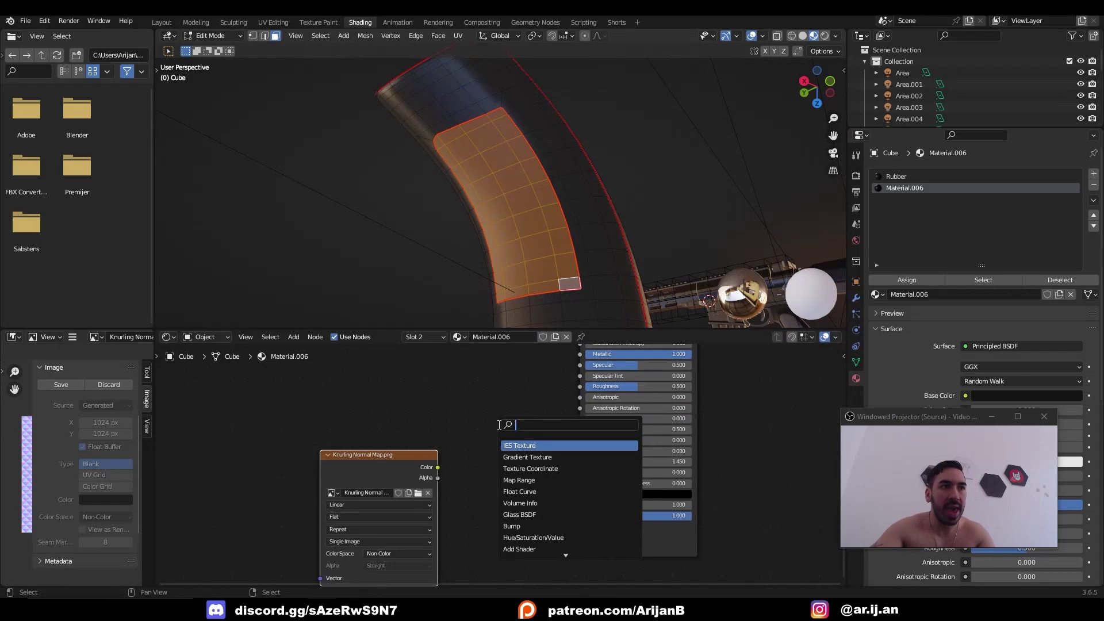
Step: Add a Normal Map node and link it between the knurling texture's Color output and the Principled BSDF's Normal input
text(normal)
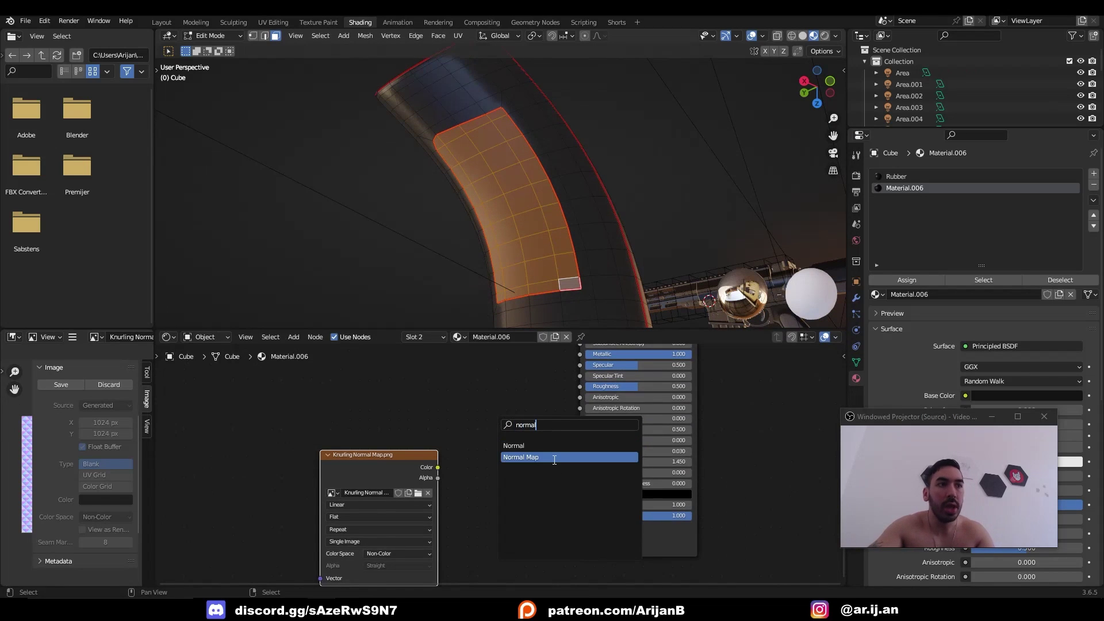
click(520, 458)
click(516, 478)
scroll(516, 479, up, 2)
drag(421, 468, 460, 517)
drag(653, 571, 632, 525)
drag(543, 458, 580, 496)
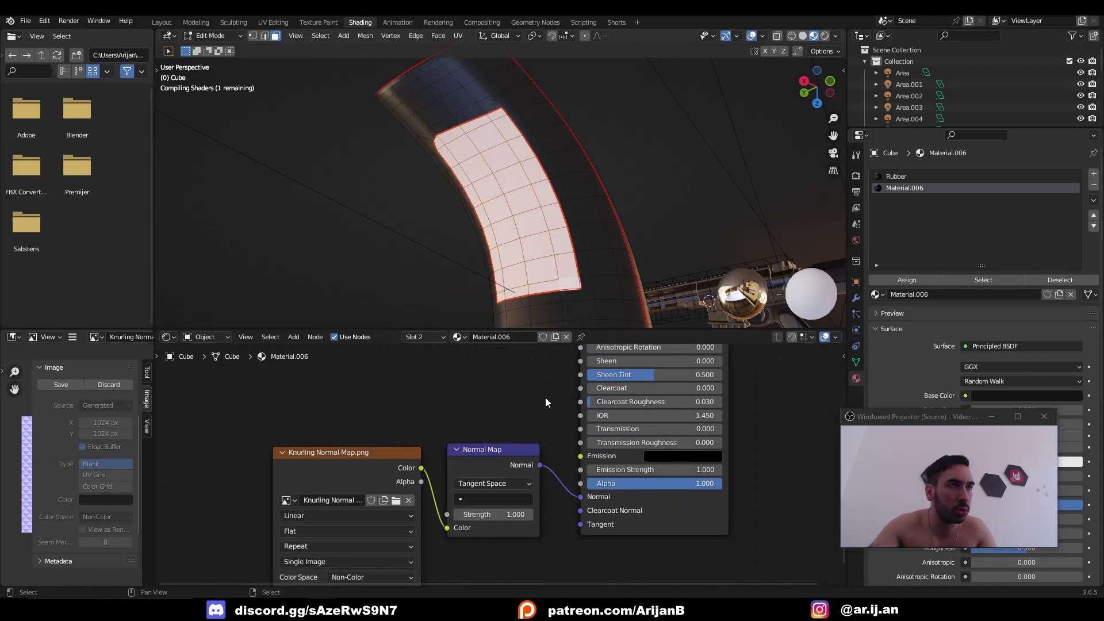
Step: Return to Object Mode and examine the knurling on the grip's patch up close
key(Tab)
scroll(488, 198, up, 2)
middle_drag(488, 198, 471, 242)
scroll(471, 242, down, 3)
drag(506, 327, 521, 393)
scroll(473, 270, up, 3)
middle_drag(473, 271, 494, 278)
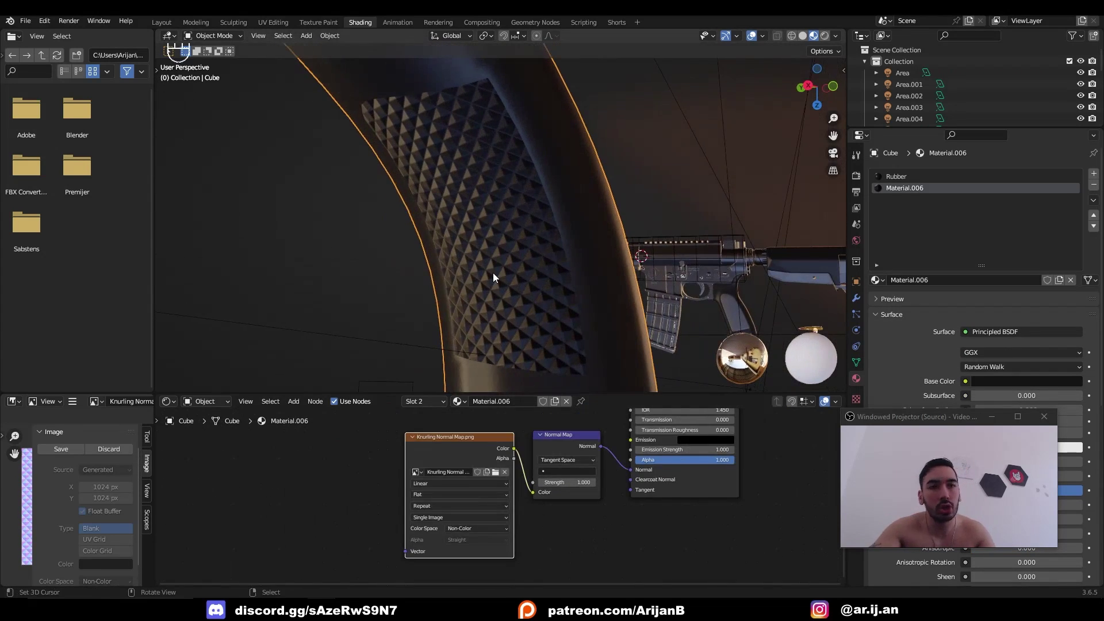
Step: Try scaling and rotating all of the patch's UVs in the UV Editing workspace
click(275, 24)
key(Home)
key(a)
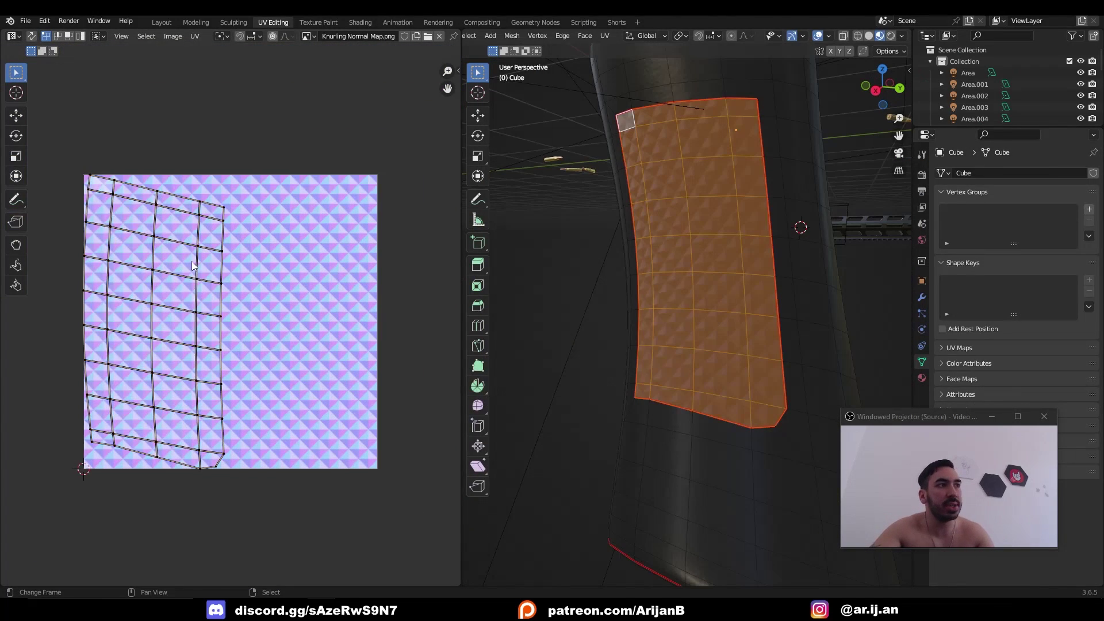
key(s)
key(Escape)
key(r)
key(Escape)
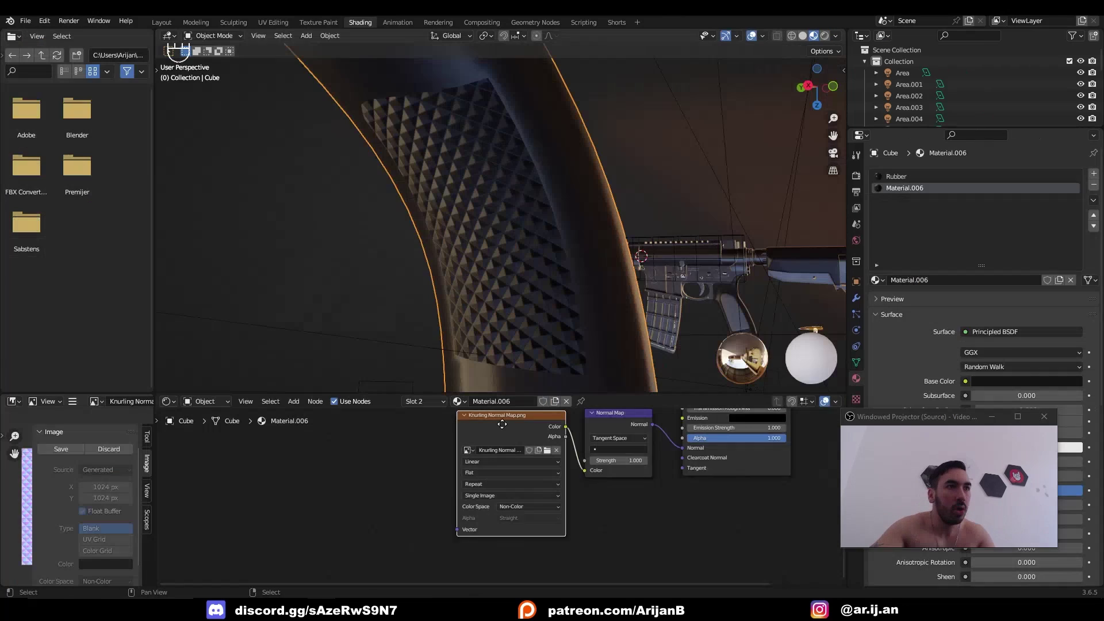
Step: Add Texture Coordinate and Mapping nodes to the knurling texture, with scale 3.000 on all axes and Z rotation 59.9°
middle_drag(505, 422, 501, 459)
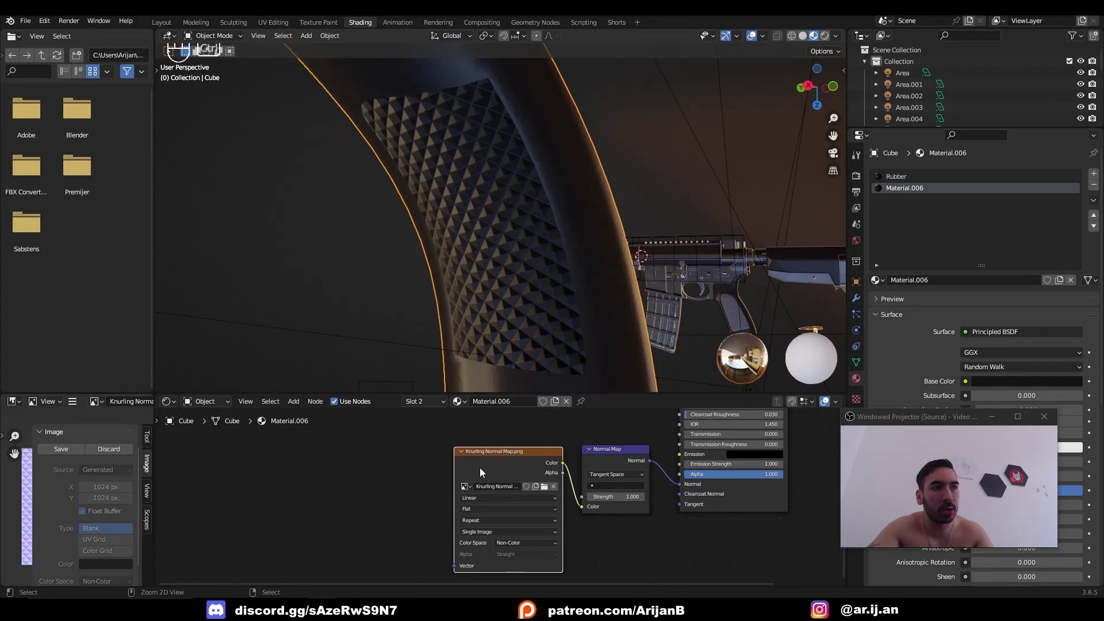
key(ctrl+t)
scroll(347, 537, up, 5)
click(426, 532)
text(3)
key(Tab)
text(3)
key(Tab)
text(3)
middle_drag(470, 301, 475, 360)
drag(434, 504, 489, 504)
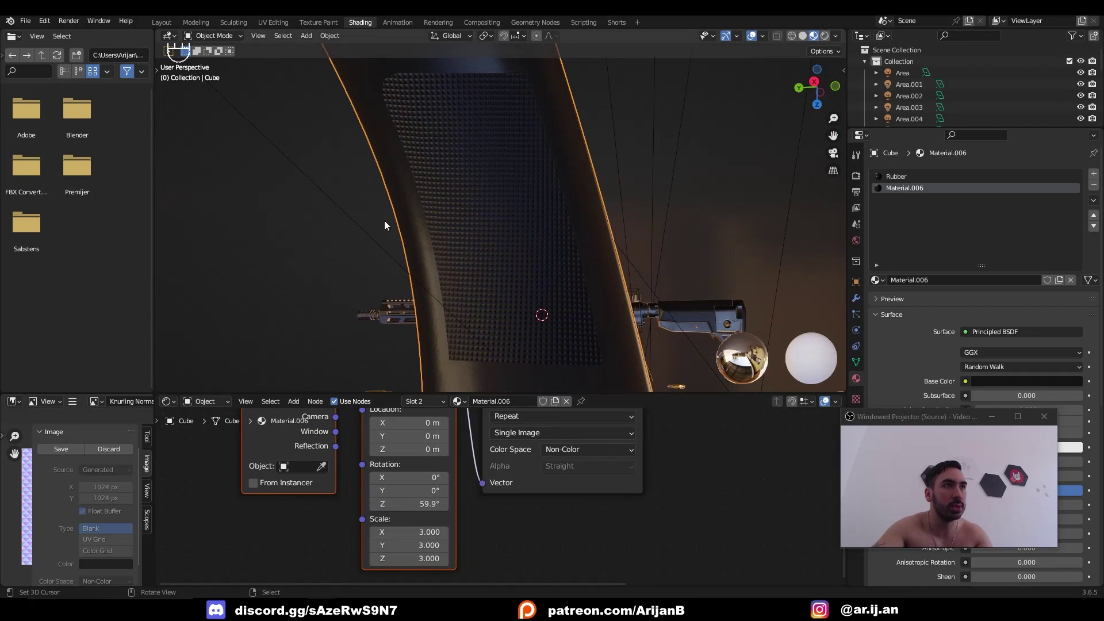
Step: Look up the Node Wrangler add-on in the preferences by searching the add-ons for "node"
click(45, 21)
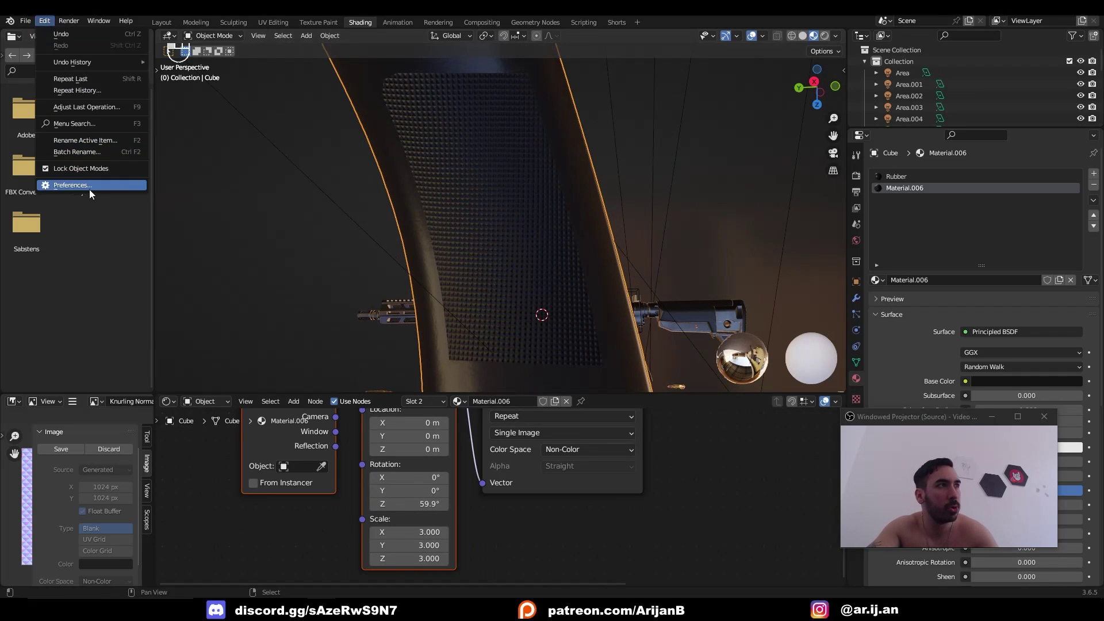
click(89, 195)
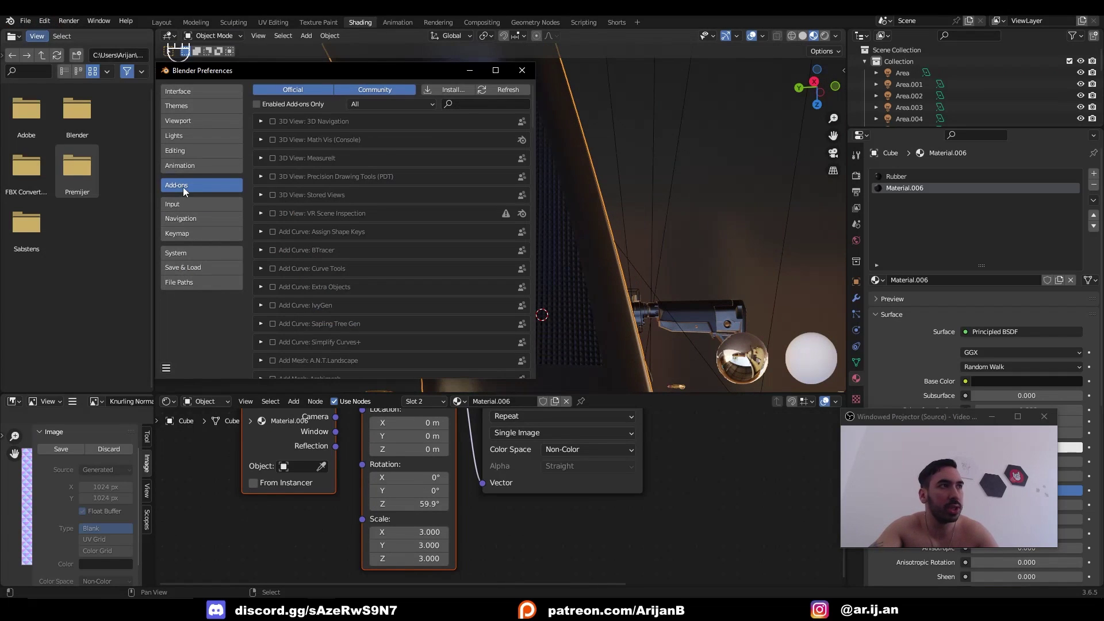
text(node)
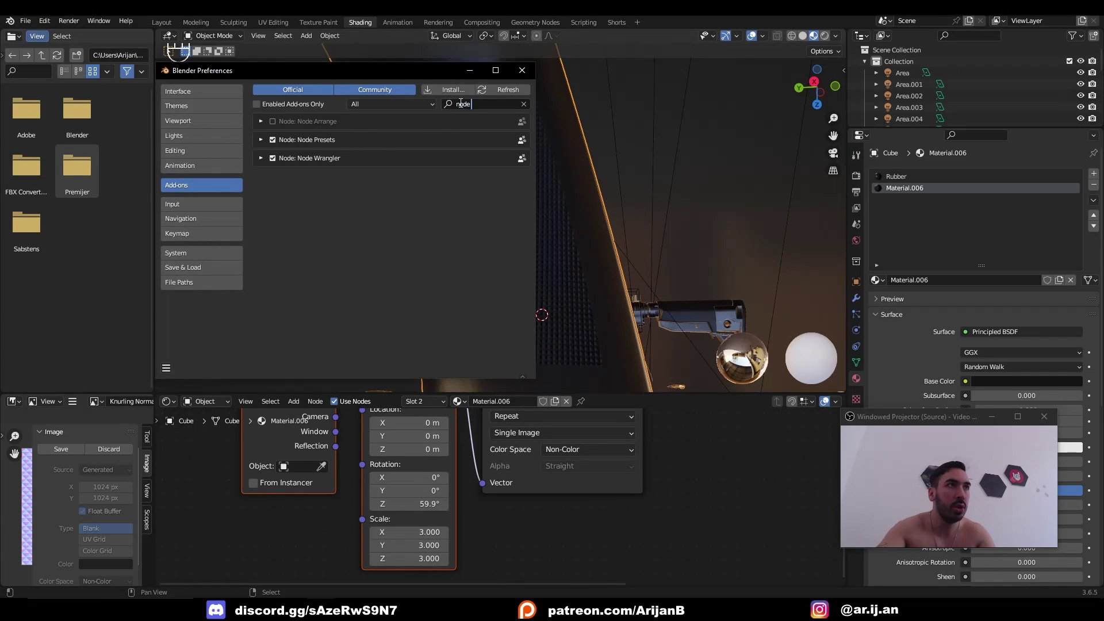
click(272, 158)
click(522, 71)
Step: Select the Mapping and Texture Coordinate nodes together in the material's node graph
middle_drag(518, 442, 512, 513)
right_click(522, 406)
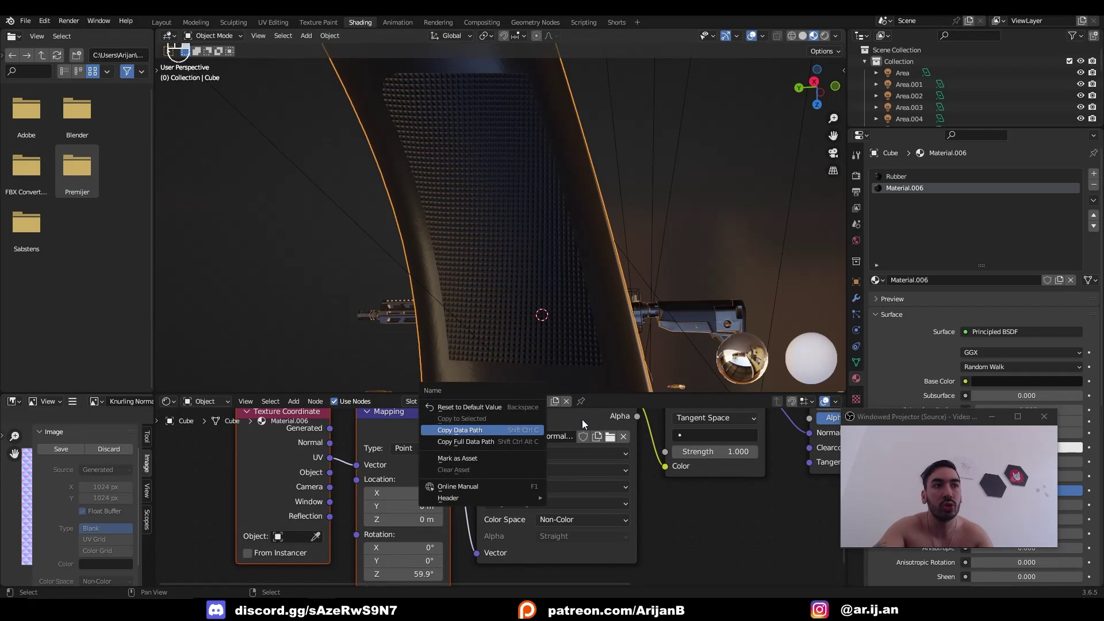
middle_drag(582, 419, 613, 459)
click(427, 451)
shift+click(309, 469)
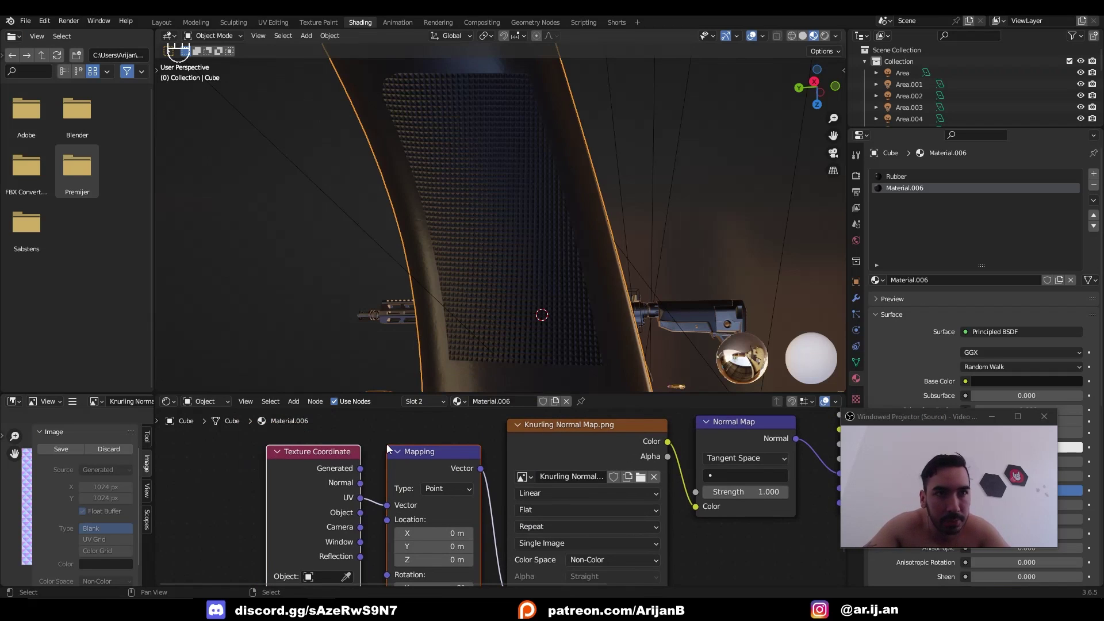